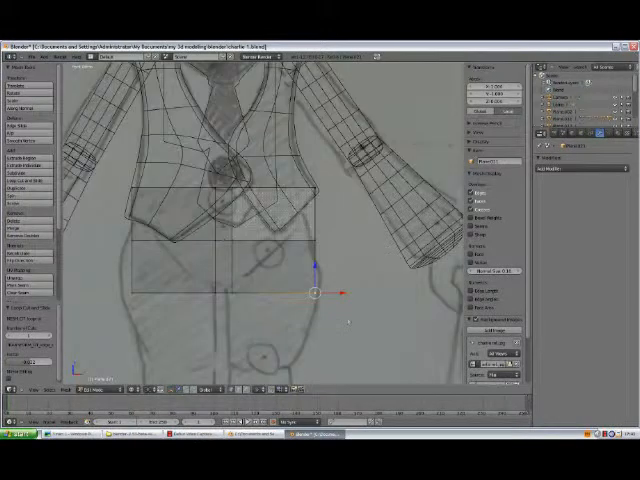
# Step: Extrude the waistcoat plane's bottom edge vertically to the hem height on the sketch
pyautogui.press('g')
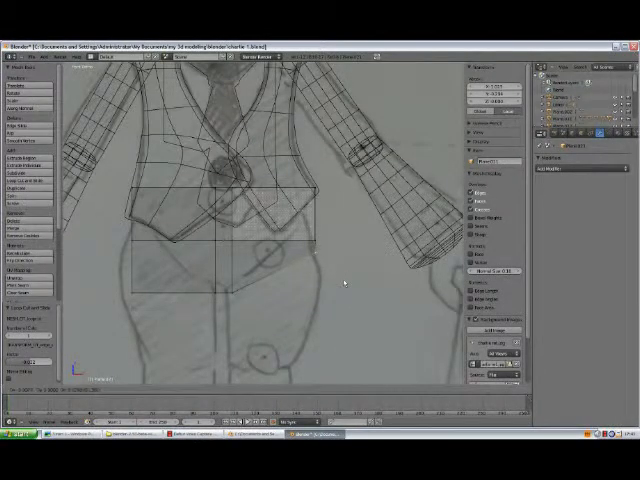
pyautogui.click(344, 283)
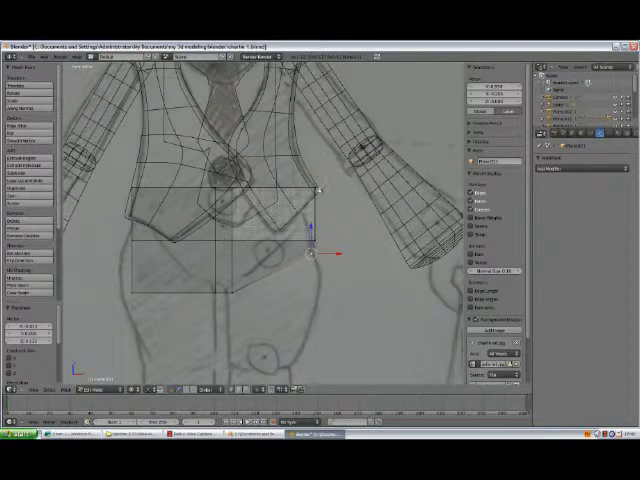
pyautogui.rightClick(316, 188)
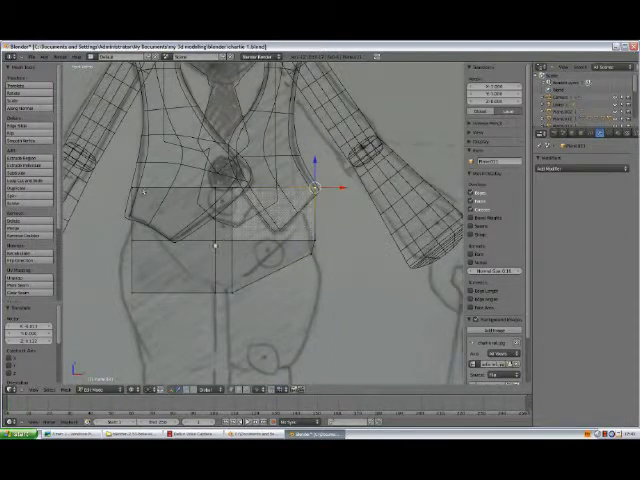
pyautogui.rightClick(319, 262)
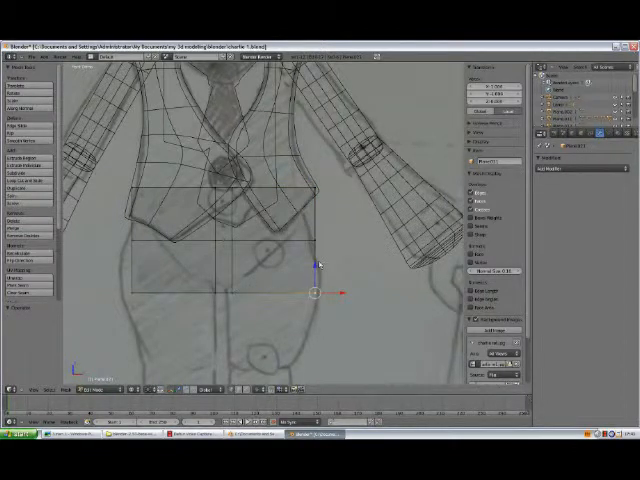
pyautogui.keyDown('shift'); pyautogui.rightClick(135, 295); pyautogui.keyUp('shift')
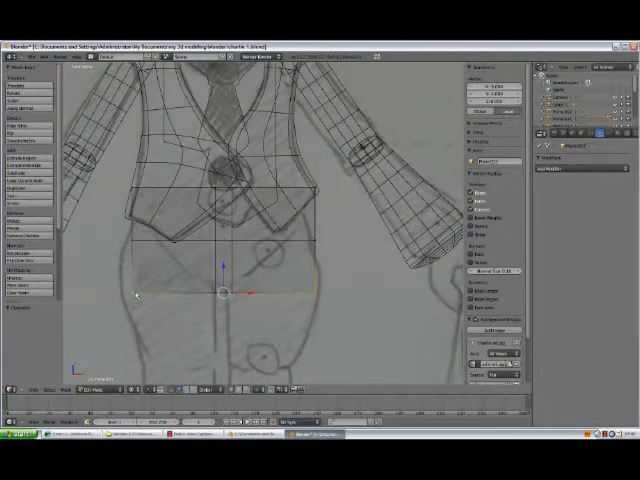
pyautogui.press('e')
pyautogui.press('z')
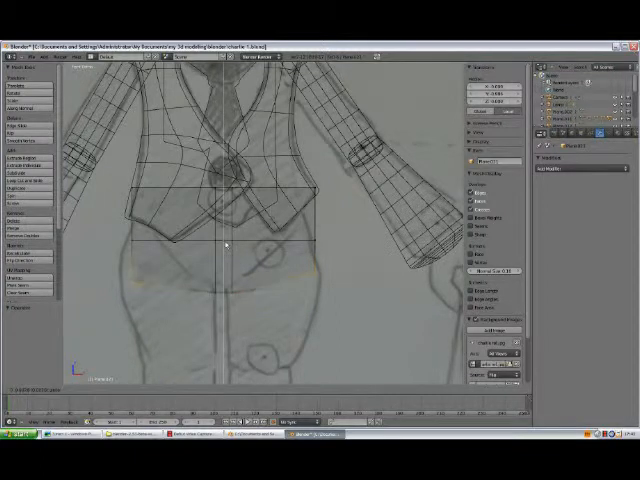
pyautogui.click(227, 240)
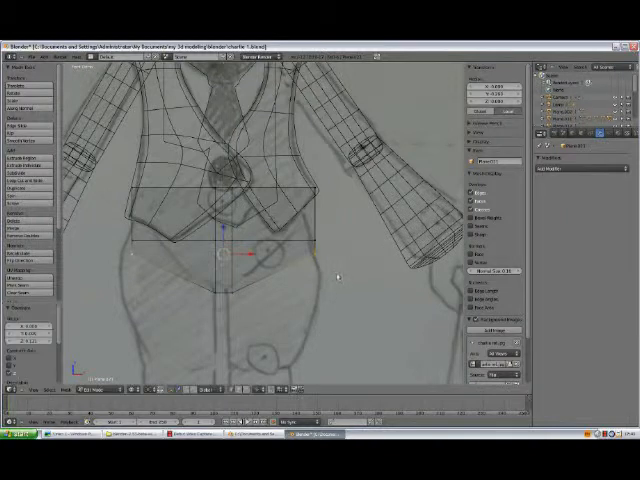
# Step: Narrow the new hem edge along X into a point and rescale the top row's width
pyautogui.press('s')
pyautogui.press('x')
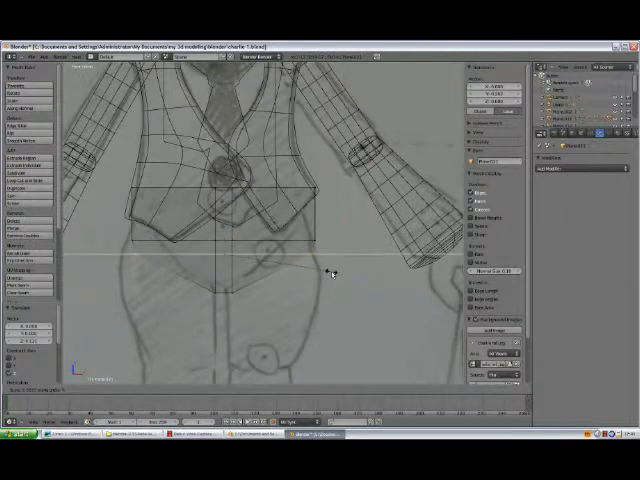
pyautogui.click(330, 270)
pyautogui.rightClick(315, 188)
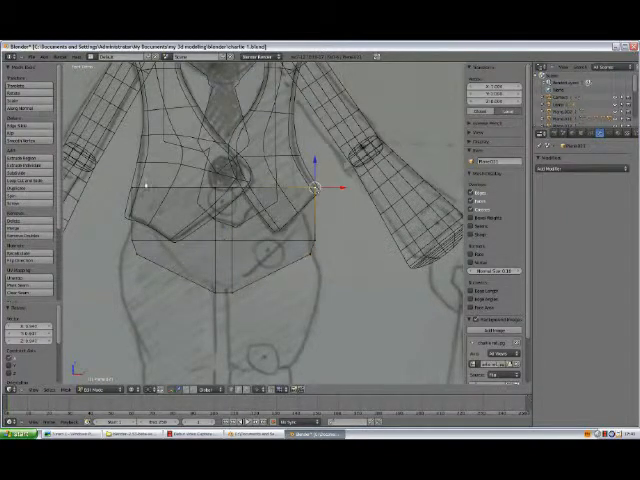
pyautogui.keyDown('shift'); pyautogui.click(315, 190); pyautogui.keyUp('shift')
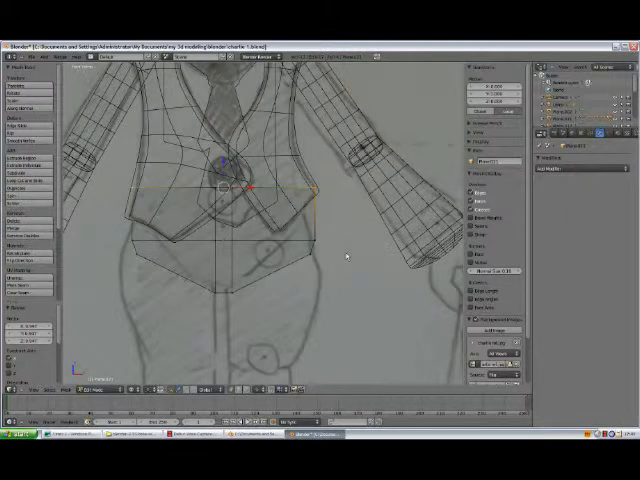
pyautogui.press('s')
pyautogui.press('x')
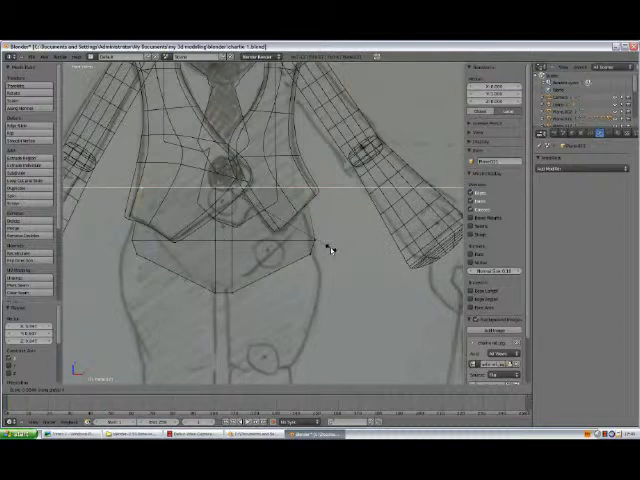
pyautogui.click(332, 248)
pyautogui.scroll(-2, 332, 250)
# Step: In solid shading, move and resize the hem piece so it sits over the jacket front
pyautogui.press('Tab')
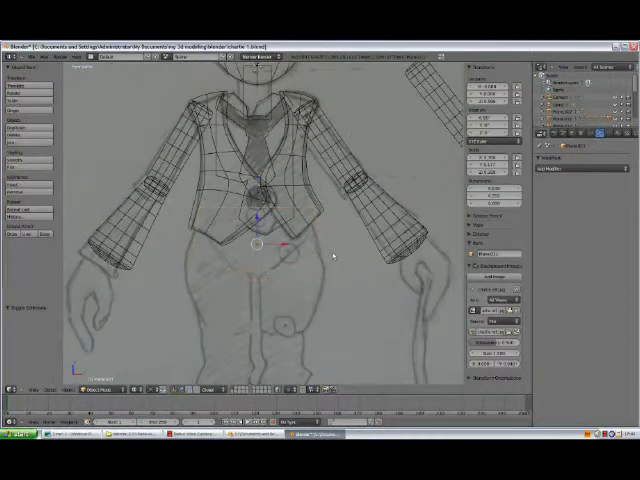
pyautogui.press('z')
pyautogui.scroll(-2, 333, 256)
pyautogui.scroll(-1, 333, 256)
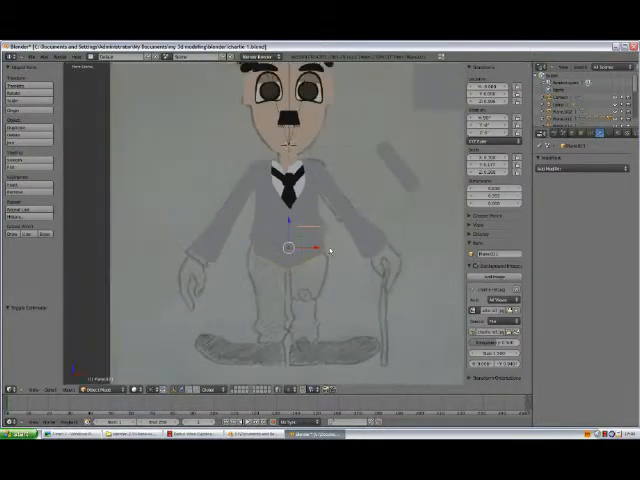
pyautogui.scroll(1, 329, 240)
pyautogui.scroll(1, 329, 240)
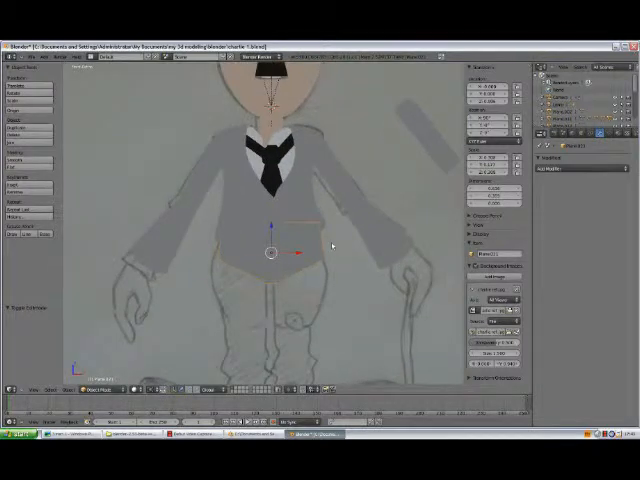
pyautogui.press('g')
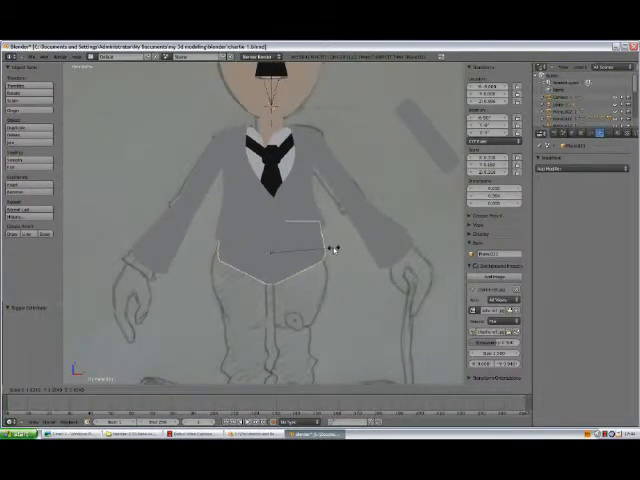
pyautogui.click(335, 249)
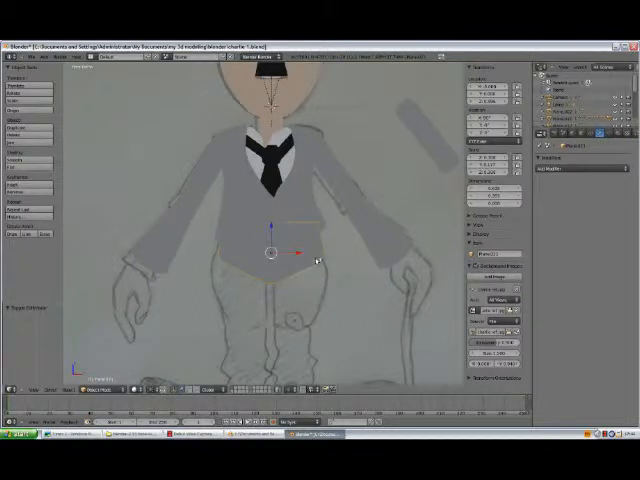
pyautogui.scroll(-3, 316, 260)
pyautogui.scroll(2, 300, 250)
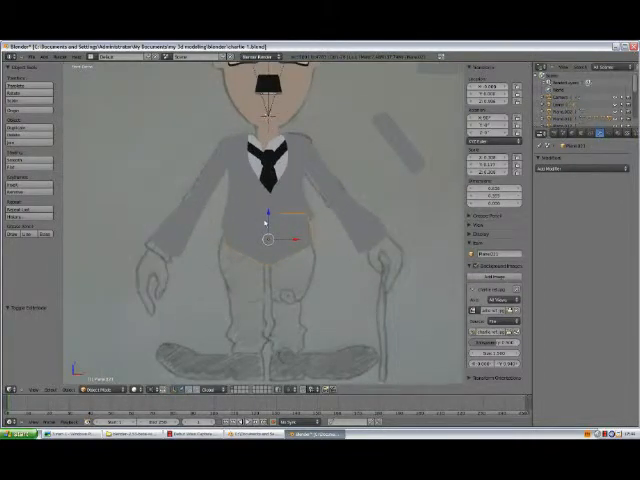
pyautogui.moveTo(266, 225); pyautogui.dragTo(270, 228, button='middle')
pyautogui.scroll(3, 270, 228)
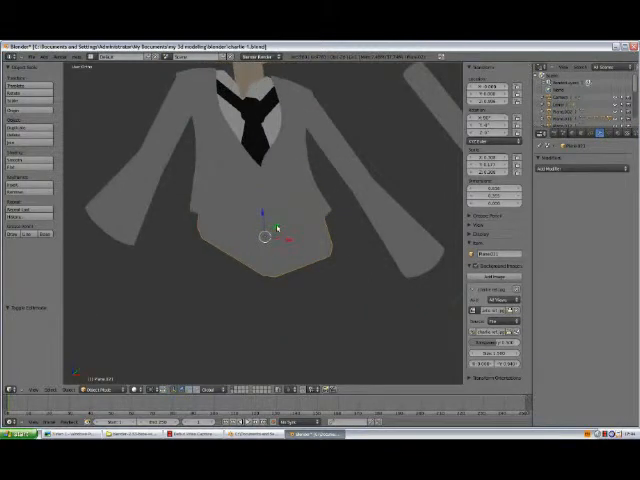
pyautogui.press('s')
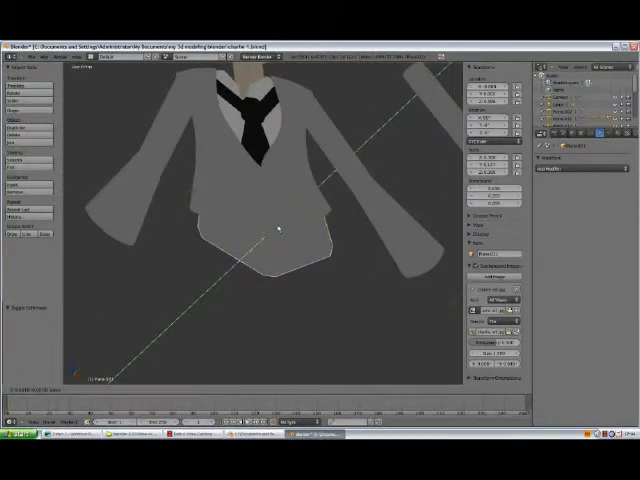
pyautogui.moveTo(279, 229); pyautogui.dragTo(279, 227)
pyautogui.click(279, 228)
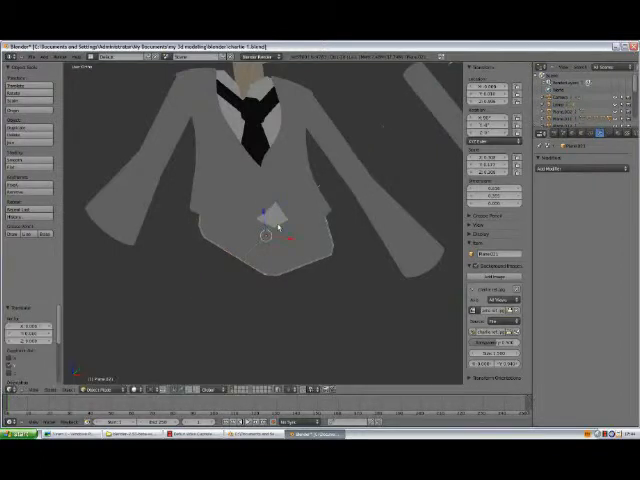
pyautogui.press('1')
pyautogui.scroll(-1, 269, 257)
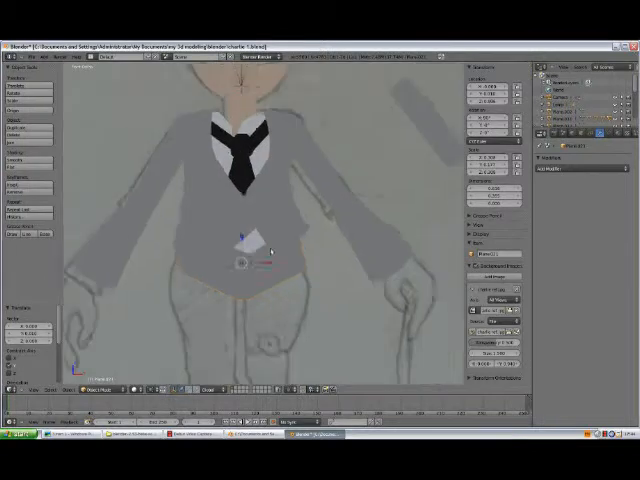
pyautogui.scroll(-1, 269, 257)
pyautogui.scroll(-1, 269, 257)
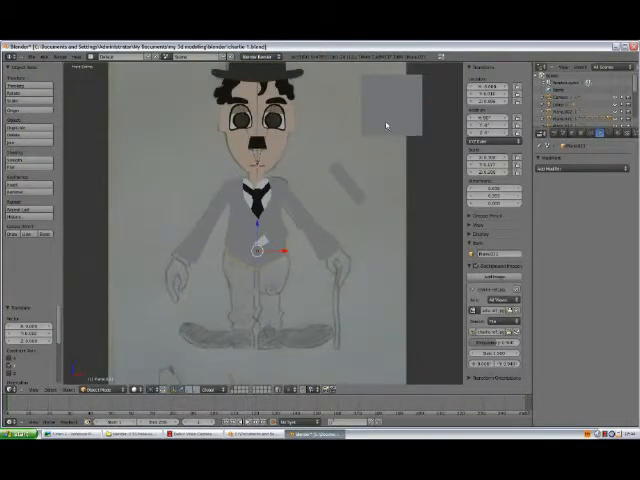
# Step: Duplicate the small tilted plane and rotate the copy upright over the trousers
pyautogui.rightClick(386, 124)
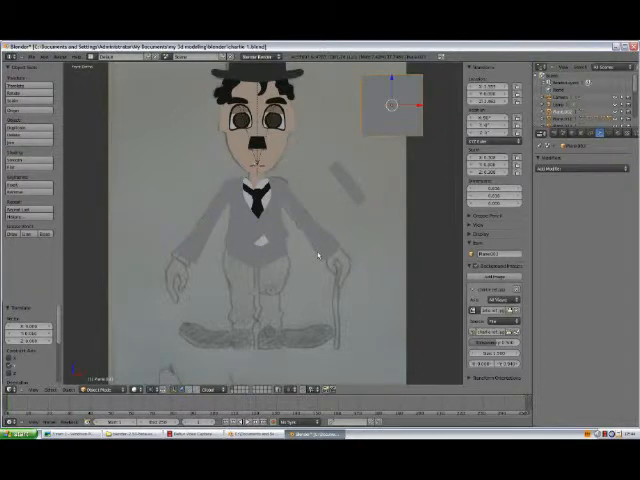
pyautogui.rightClick(345, 195)
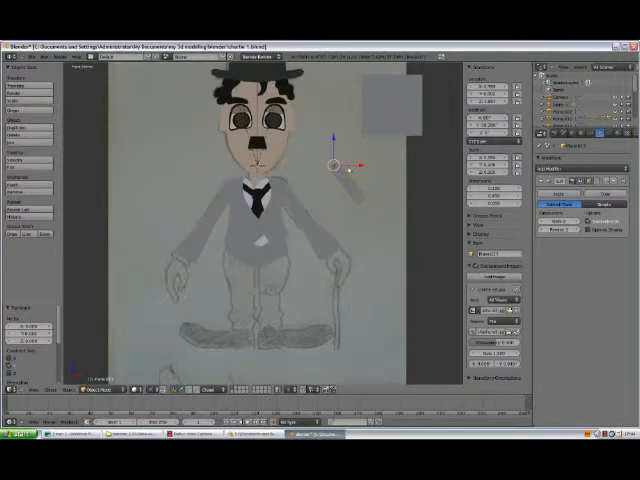
pyautogui.scroll(1, 348, 170)
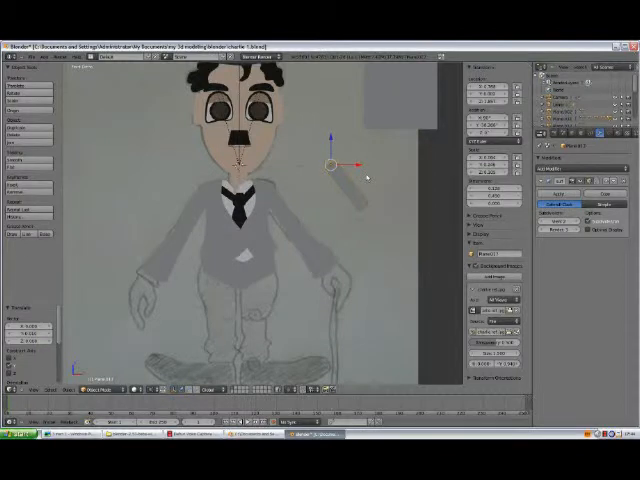
pyautogui.hotkey('shift', 'd')
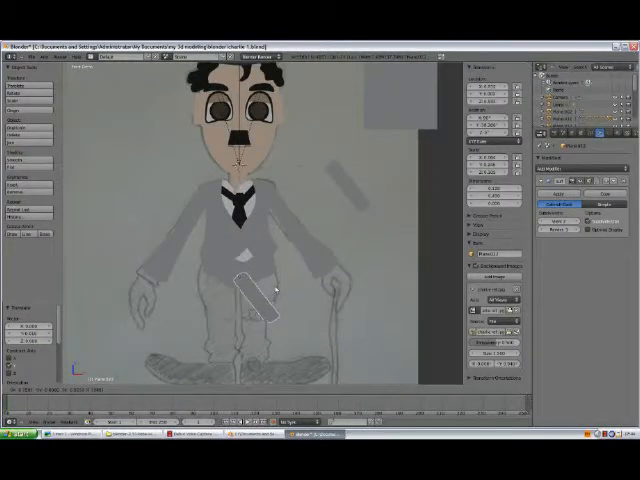
pyautogui.click(276, 290)
pyautogui.press('r')
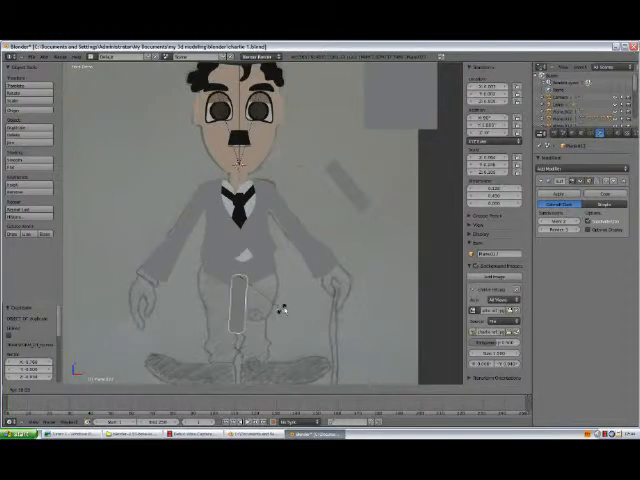
pyautogui.click(285, 305)
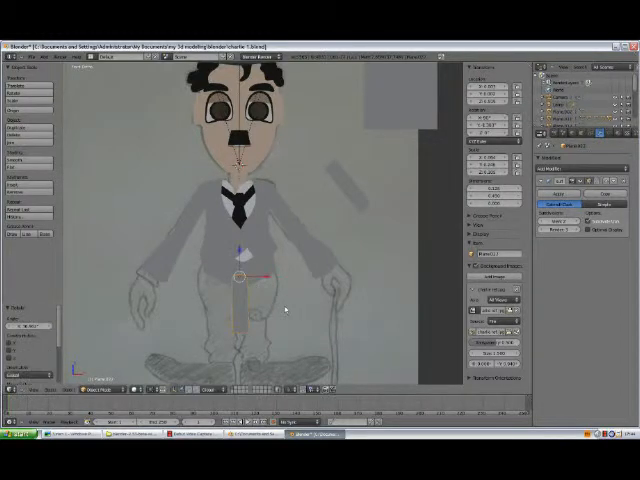
# Step: Move, enlarge and straighten the copy over the left trouser leg, then enter mesh editing
pyautogui.press('g')
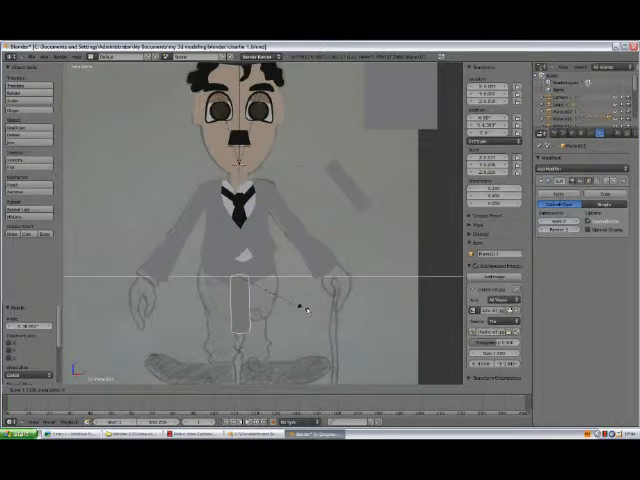
pyautogui.click(315, 310)
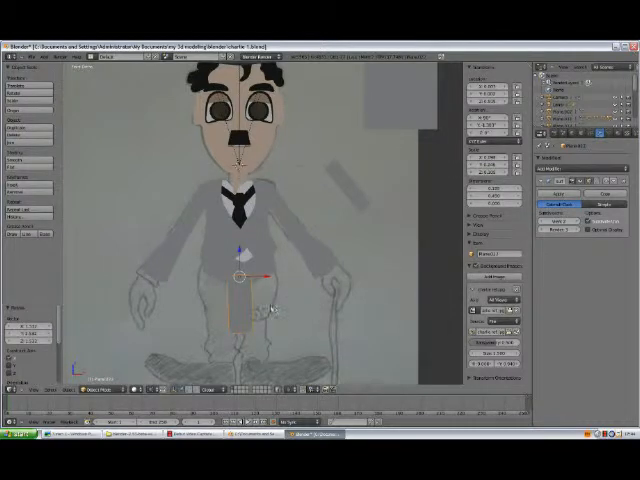
pyautogui.press('s')
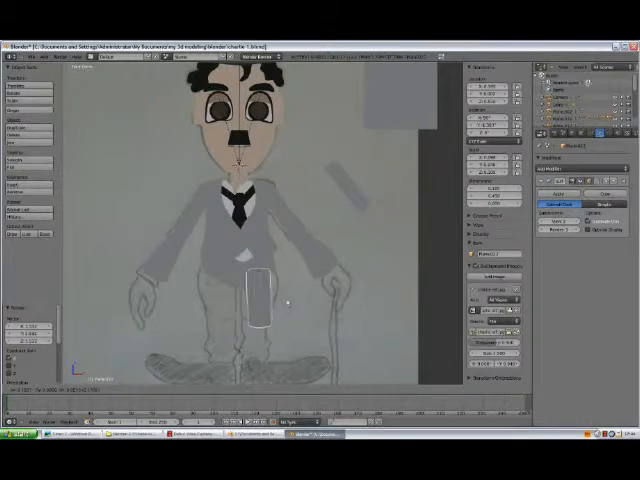
pyautogui.click(288, 303)
pyautogui.press('r')
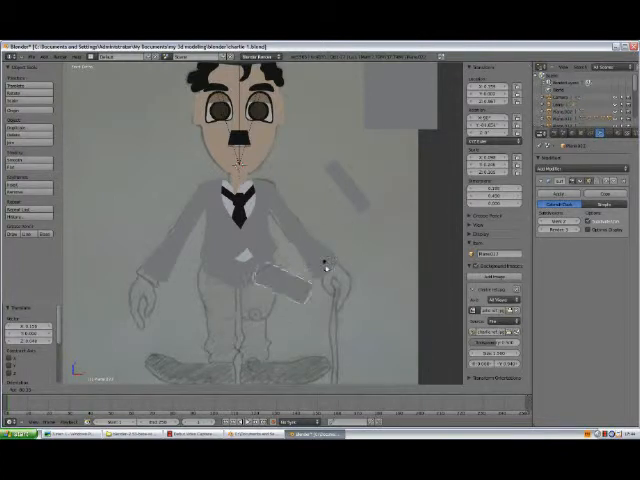
pyautogui.click(330, 265)
pyautogui.scroll(1, 272, 300)
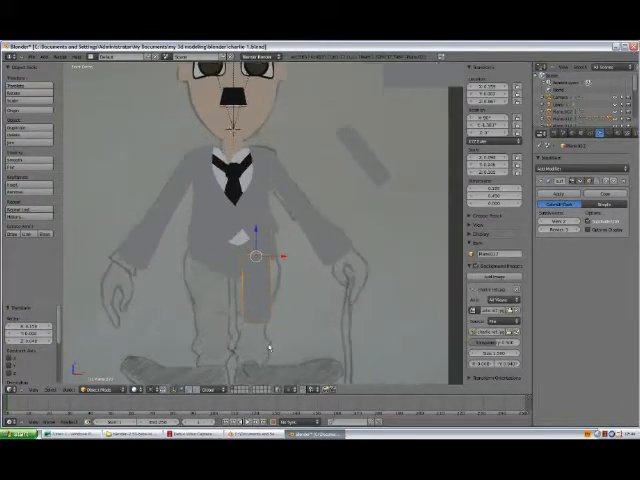
pyautogui.scroll(1, 265, 260)
pyautogui.press('Tab')
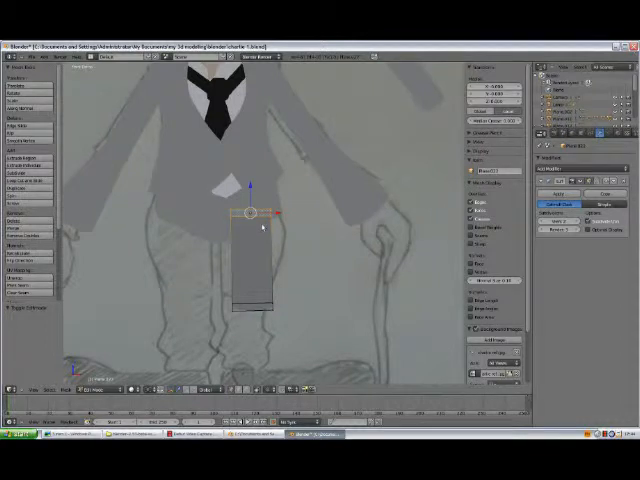
# Step: In wireframe without subdivision preview, place the plane's top vertices on the leg outline
pyautogui.press('z')
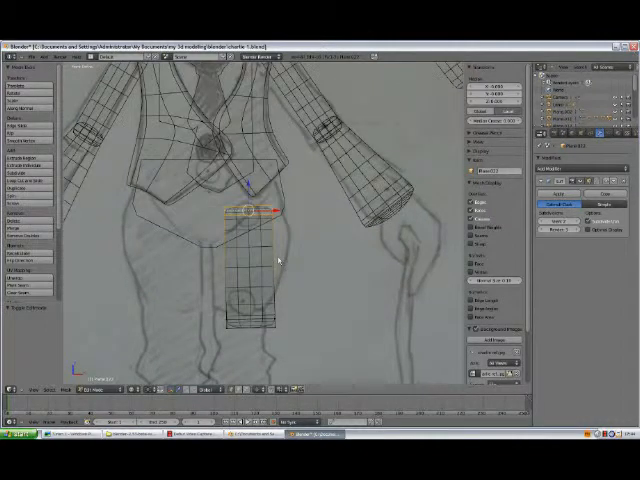
pyautogui.click(590, 229)
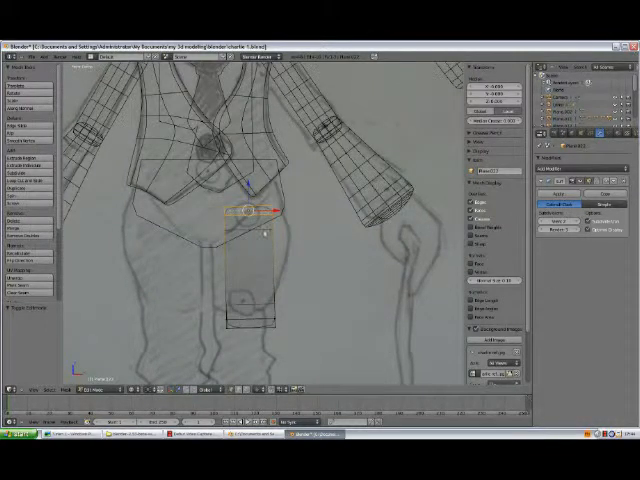
pyautogui.rightClick(272, 213)
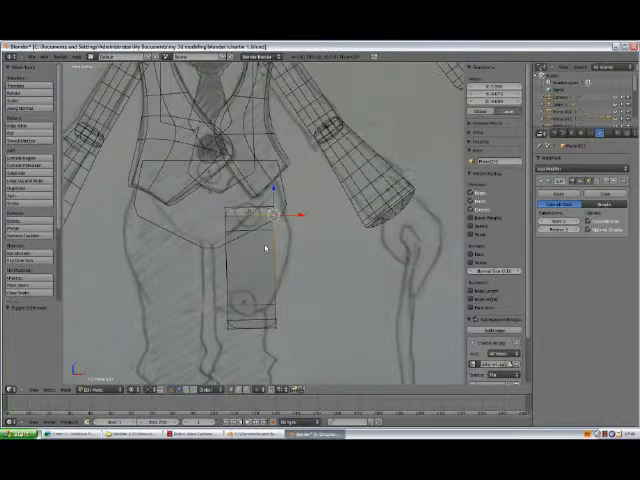
pyautogui.press('a')
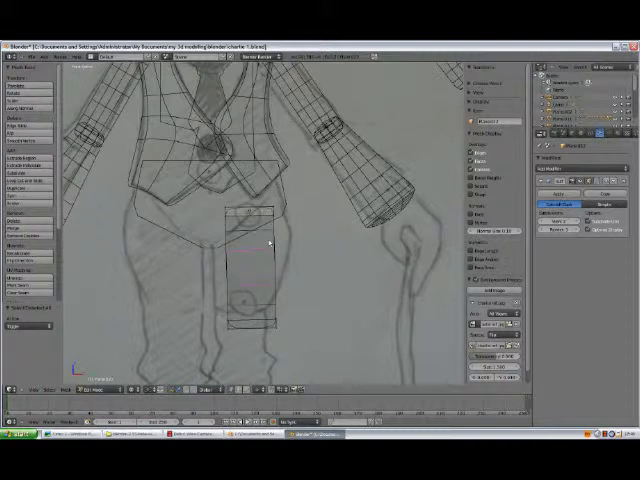
pyautogui.rightClick(269, 243)
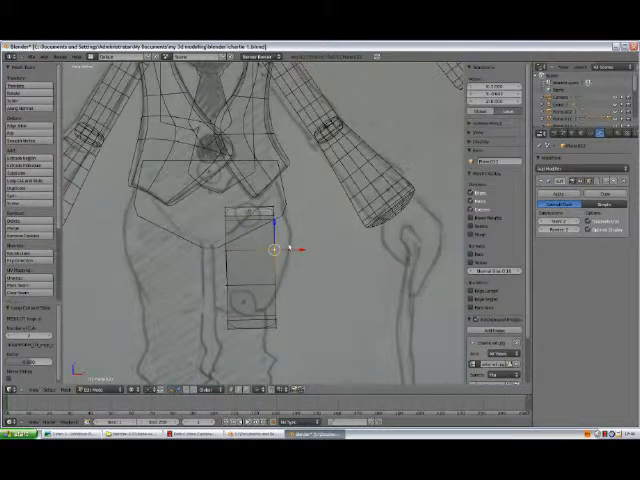
pyautogui.press('g')
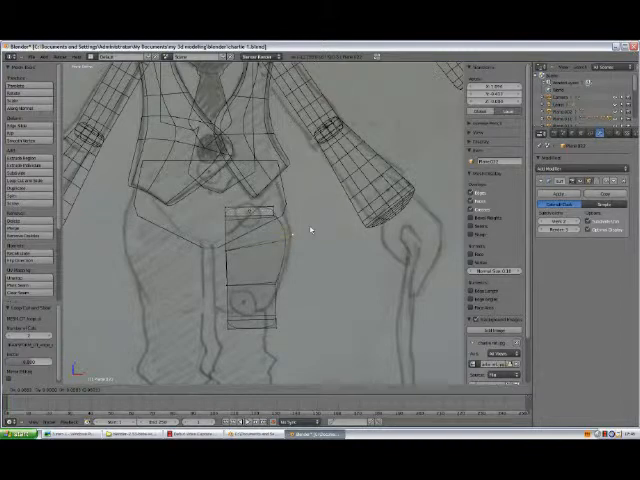
pyautogui.click(311, 230)
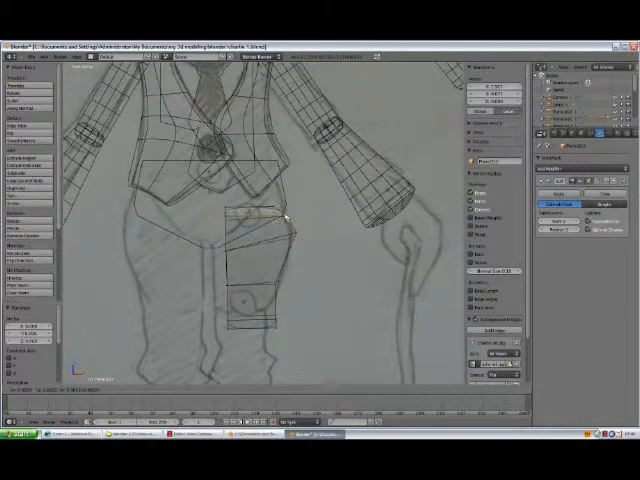
pyautogui.click(283, 213)
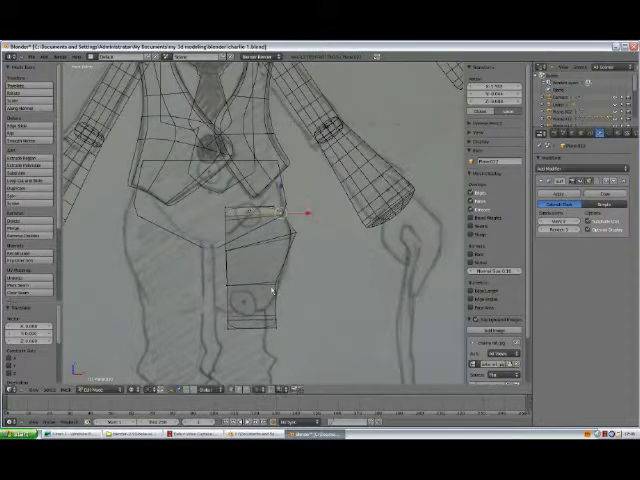
pyautogui.scroll(2, 281, 337)
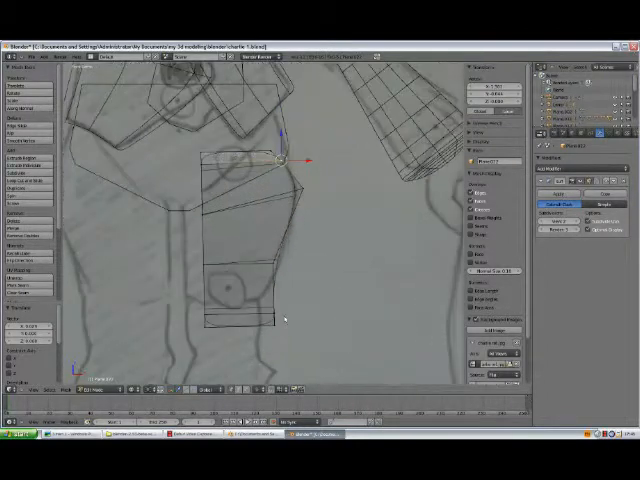
# Step: Add an edge loop across the leg and raise it higher up the thigh
pyautogui.hotkey('ctrl', 'r')
pyautogui.click(288, 314)
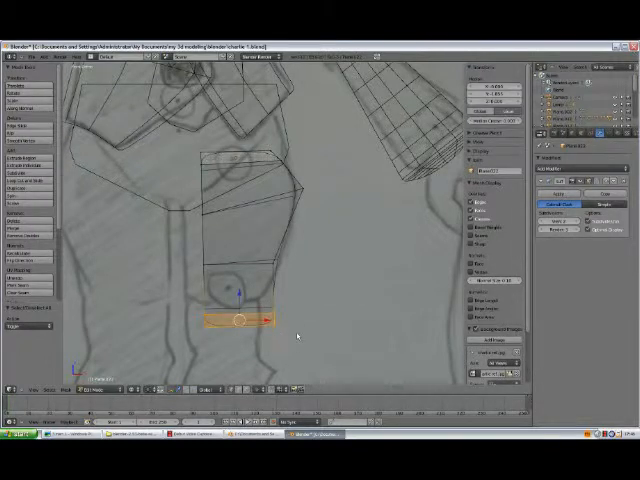
pyautogui.press('g')
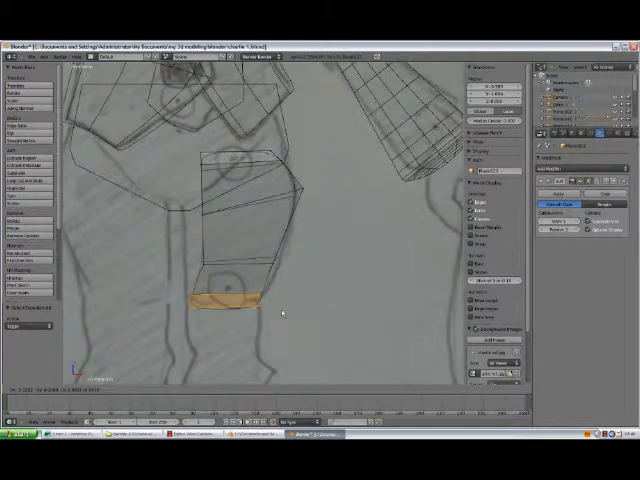
pyautogui.click(282, 305)
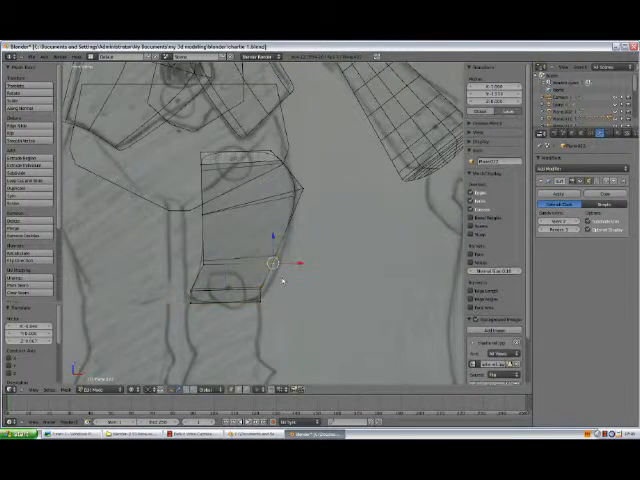
# Step: Drag the side vertices onto the trouser outline and up to the jacket hem
pyautogui.rightClick(278, 270)
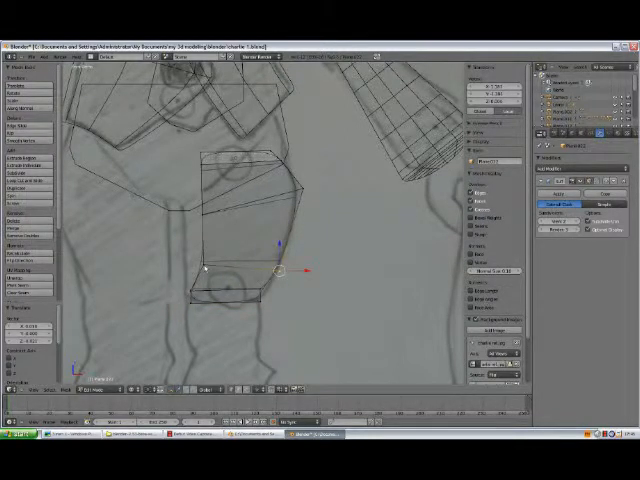
pyautogui.press('g')
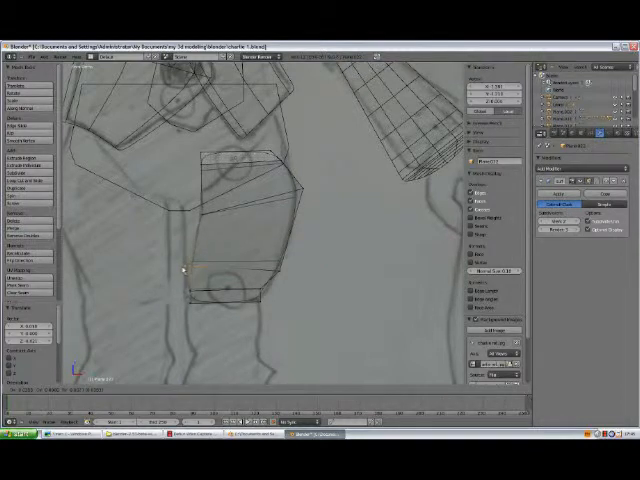
pyautogui.click(183, 268)
pyautogui.press('g')
pyautogui.click(186, 211)
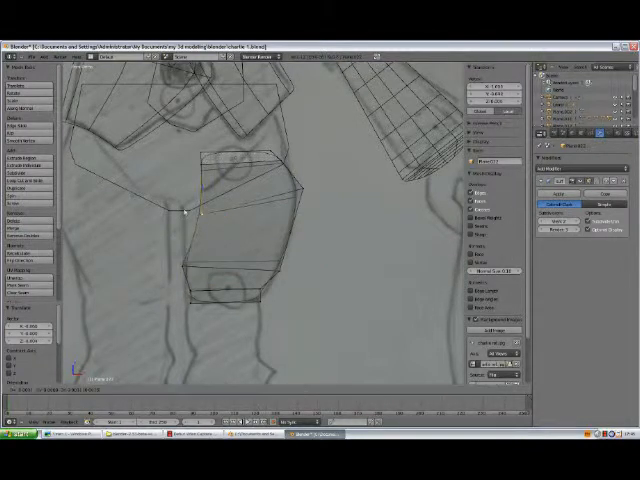
pyautogui.rightClick(182, 213)
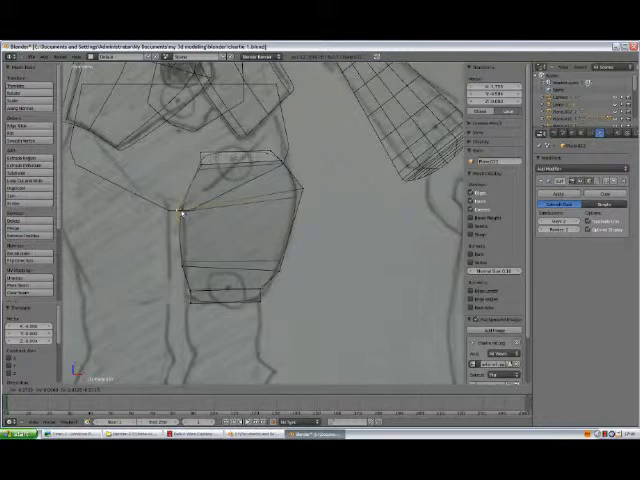
pyautogui.click(183, 212)
# Step: Duplicate the leg object, move it sideways over the other leg and mirror it along X
pyautogui.press('Tab')
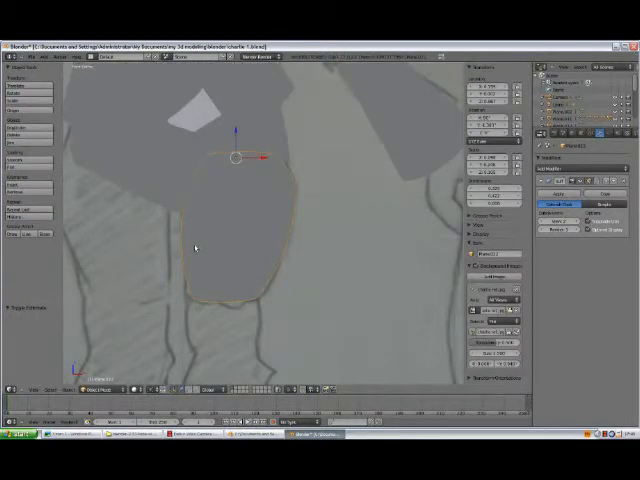
pyautogui.scroll(-4, 196, 250)
pyautogui.scroll(-2, 155, 258)
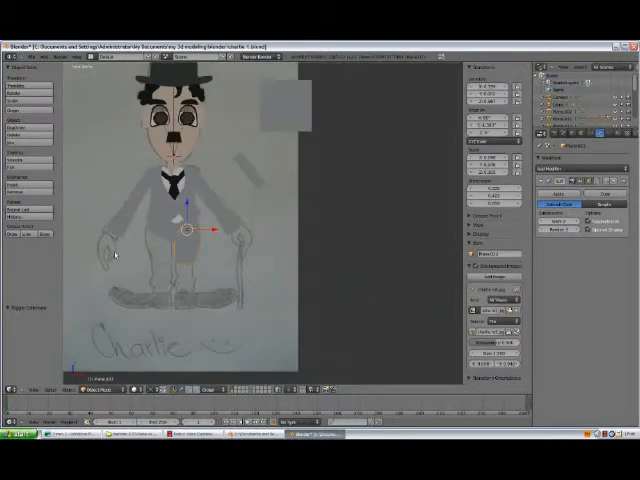
pyautogui.scroll(2, 230, 270)
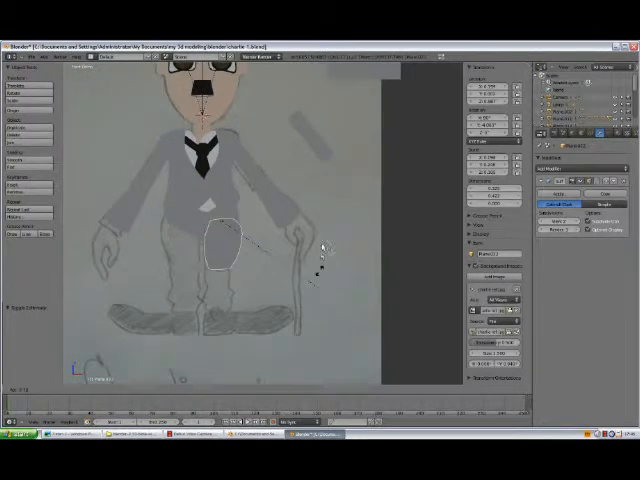
pyautogui.click(321, 186)
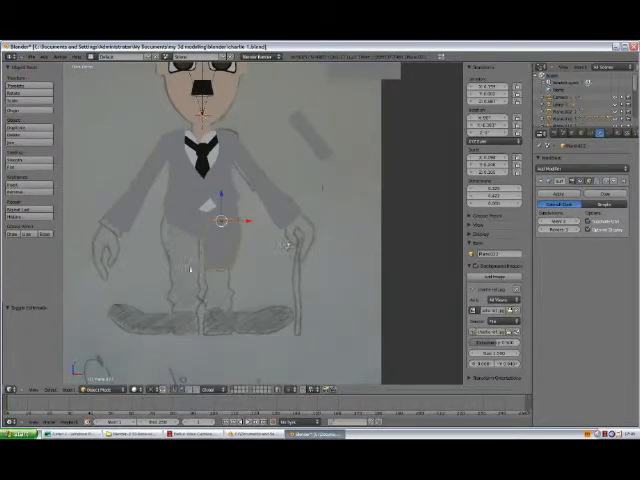
pyautogui.scroll(2, 129, 295)
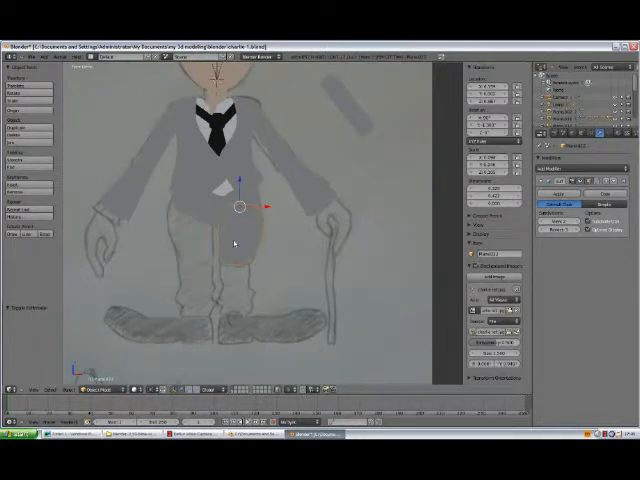
pyautogui.press('g')
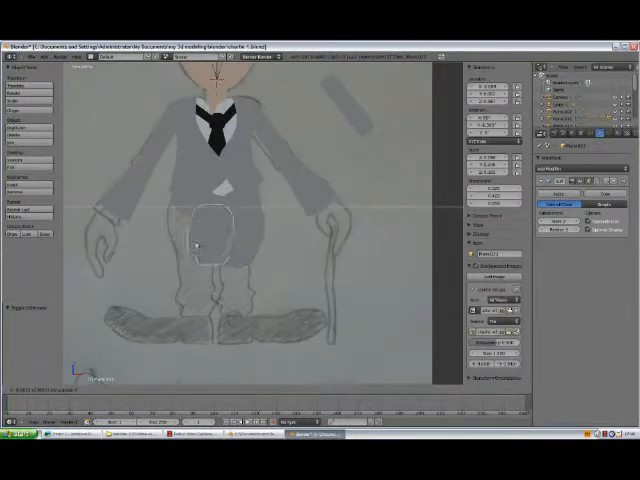
pyautogui.click(197, 245)
pyautogui.press('Tab')
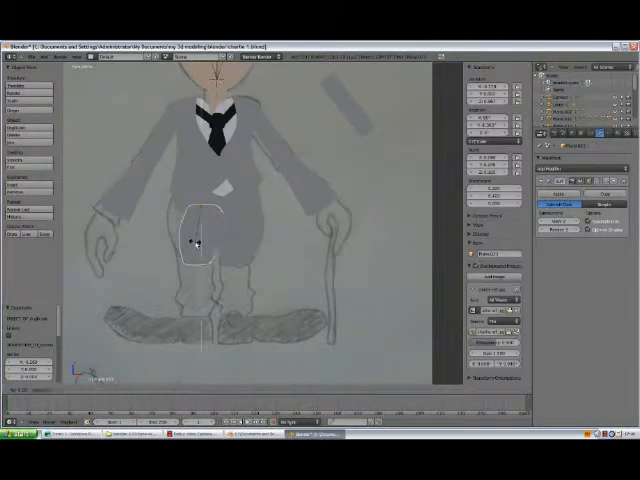
pyautogui.press('Tab')
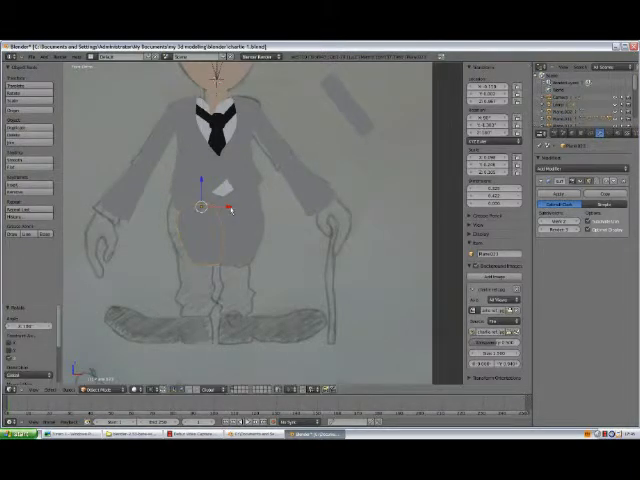
pyautogui.press('s')
pyautogui.press('x')
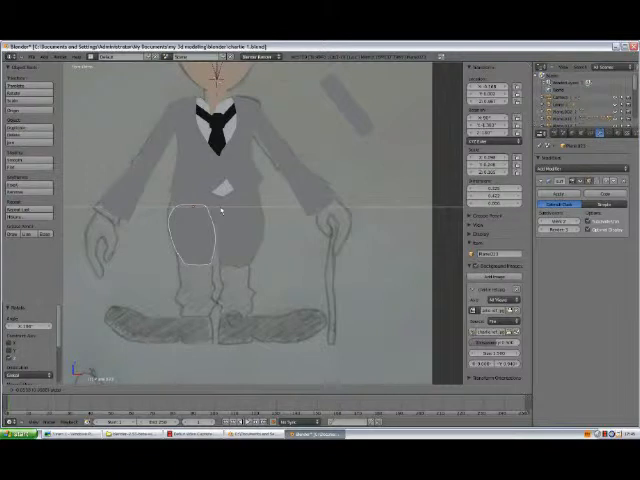
pyautogui.click(210, 215)
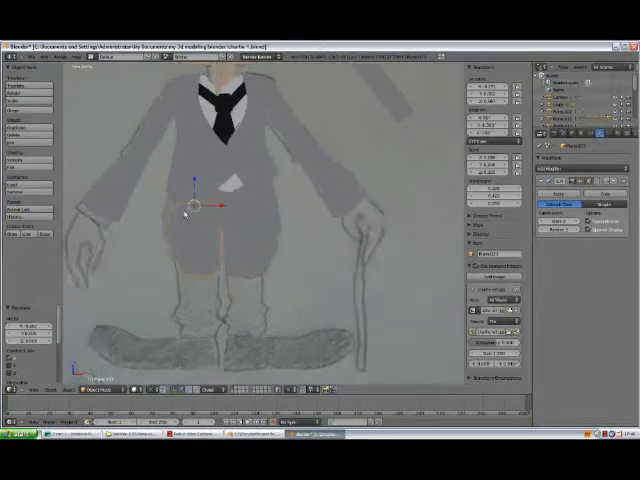
pyautogui.scroll(3, 184, 213)
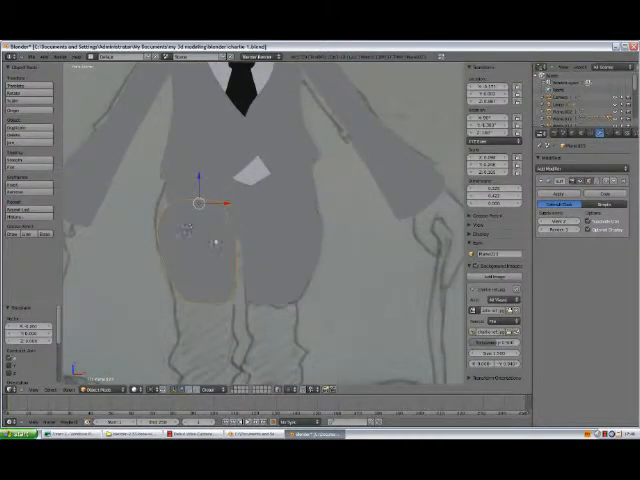
# Step: Raise the first thigh piece's top edge up under the jacket
pyautogui.press('z')
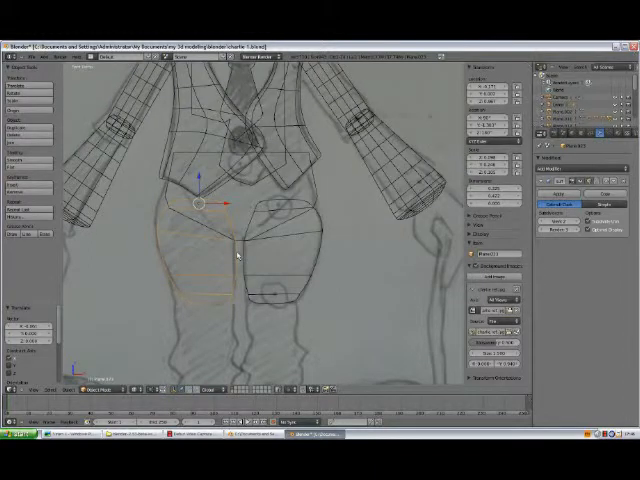
pyautogui.press('z')
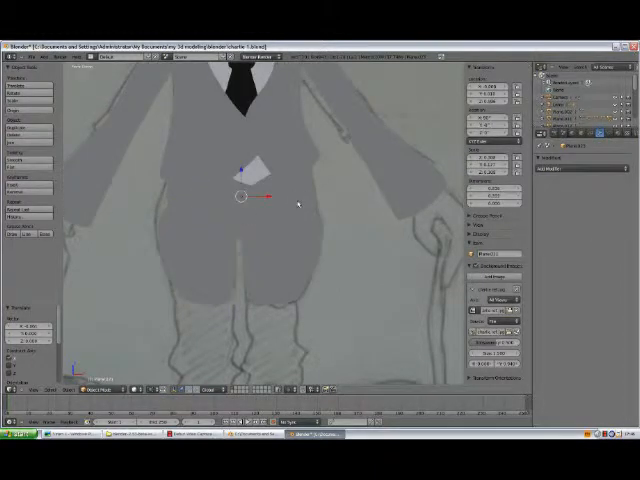
pyautogui.scroll(-4, 296, 198)
pyautogui.scroll(3, 406, 184)
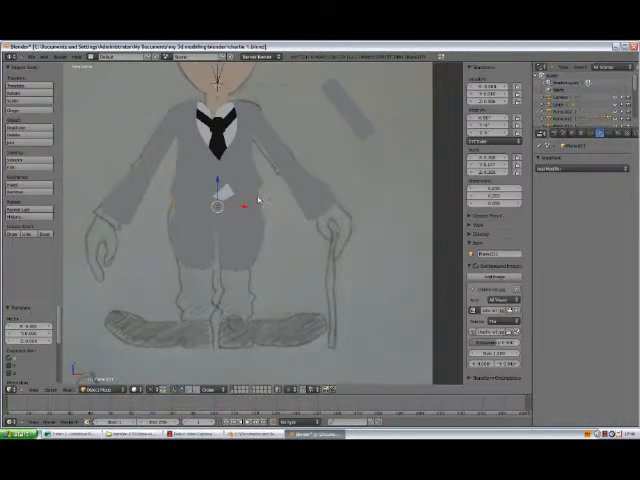
pyautogui.scroll(2, 182, 224)
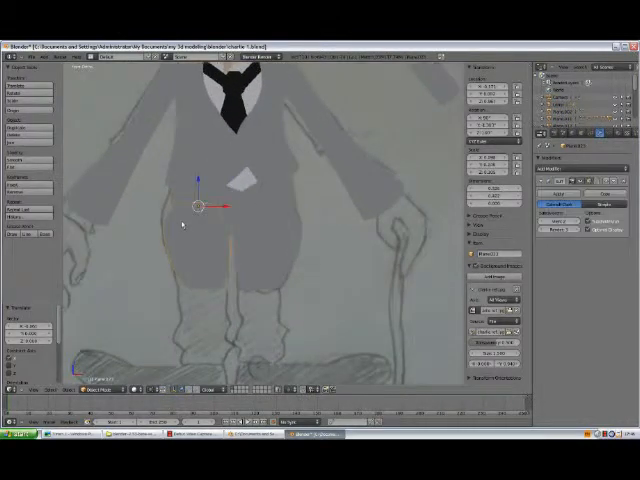
pyautogui.hotkey('shift', 'a')
pyautogui.scroll(2, 183, 212)
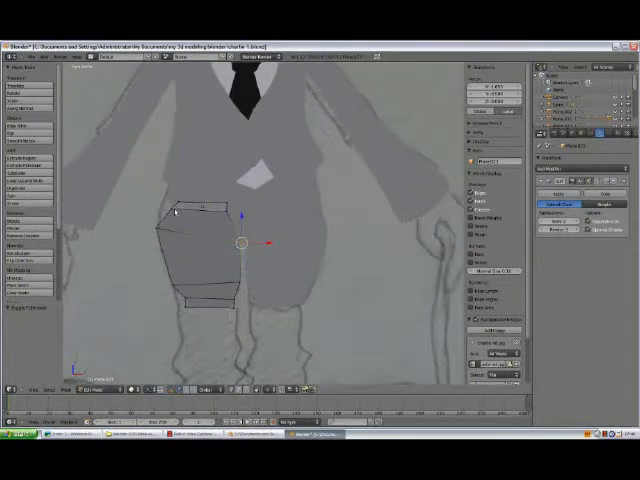
pyautogui.moveTo(181, 205); pyautogui.dragTo(185, 201)
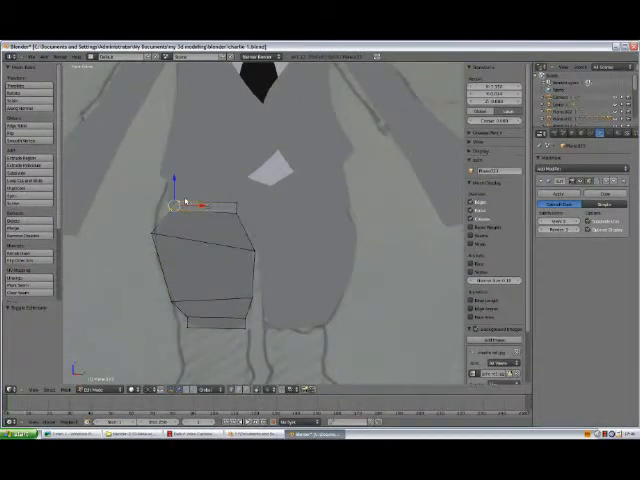
pyautogui.press('g')
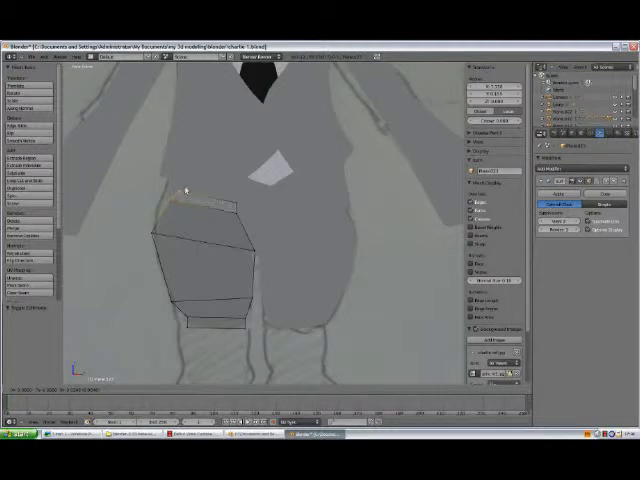
pyautogui.click(184, 187)
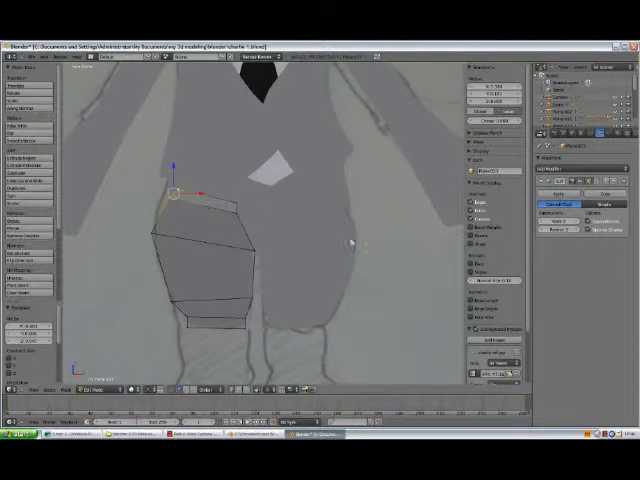
pyautogui.press('Tab')
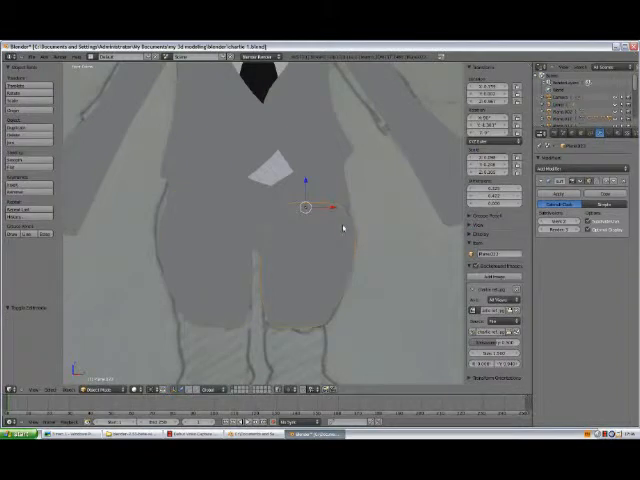
# Step: Raise the other thigh piece's top edge to match under the jacket
pyautogui.press('Tab')
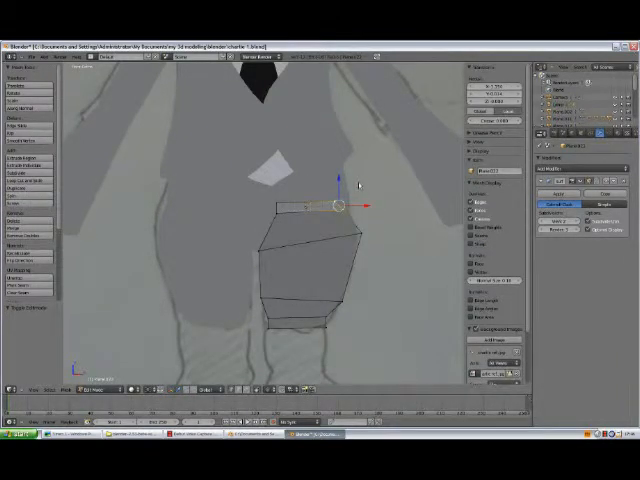
pyautogui.press('g')
pyautogui.click(362, 185)
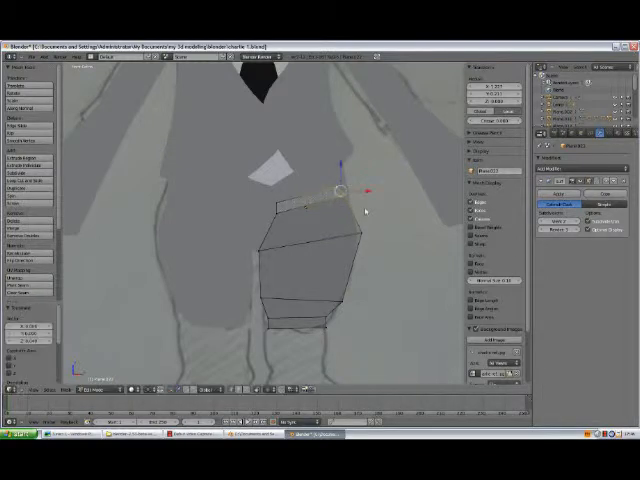
# Step: Duplicate the narrow plane, drop it over the lower leg and rotate it upright
pyautogui.press('Tab')
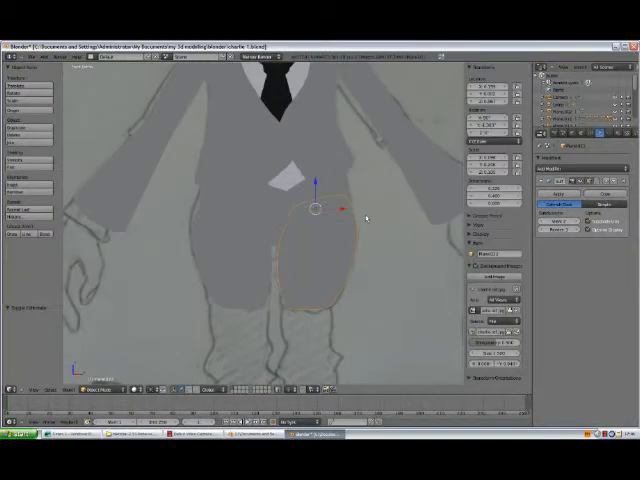
pyautogui.scroll(-3, 365, 212)
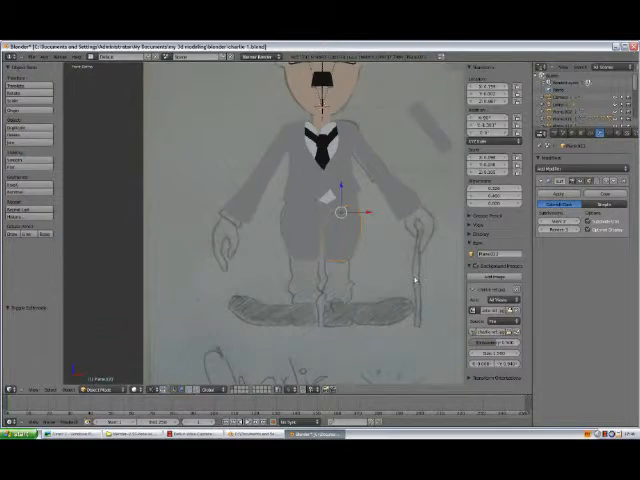
pyautogui.scroll(2, 414, 280)
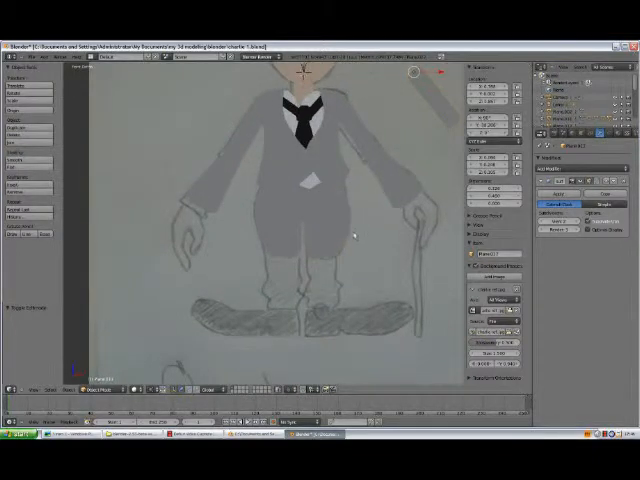
pyautogui.scroll(-2, 414, 180)
pyautogui.scroll(1, 414, 180)
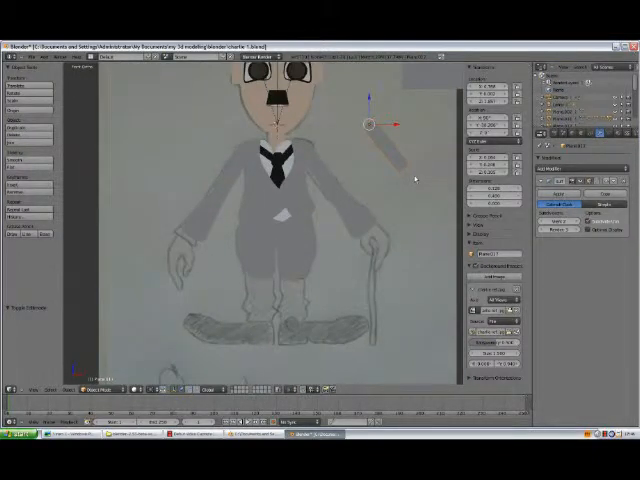
pyautogui.hotkey('shift', 'd')
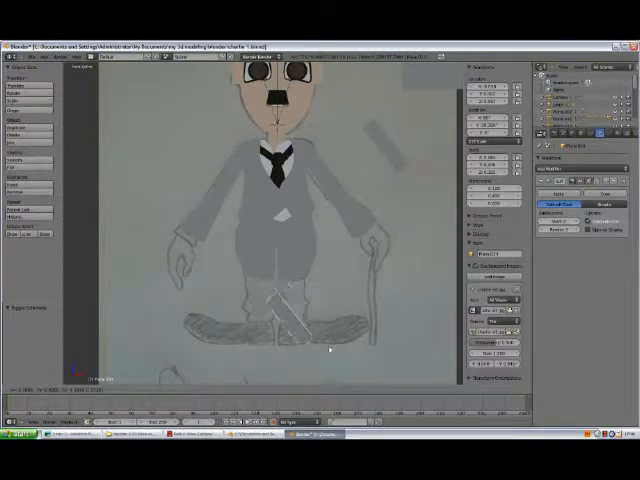
pyautogui.moveTo(330, 349); pyautogui.dragTo(340, 327)
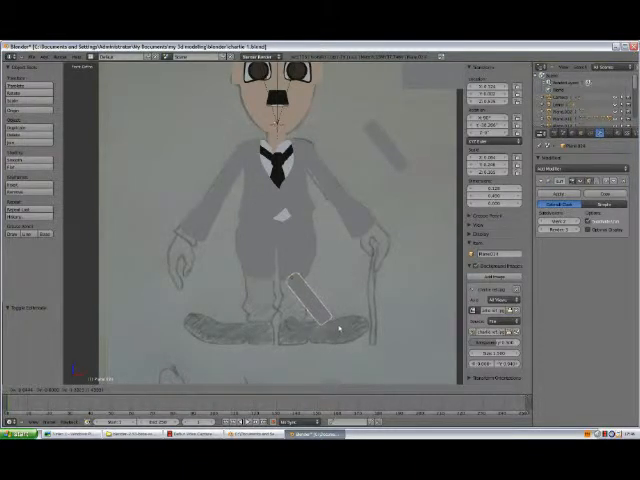
pyautogui.click(340, 327)
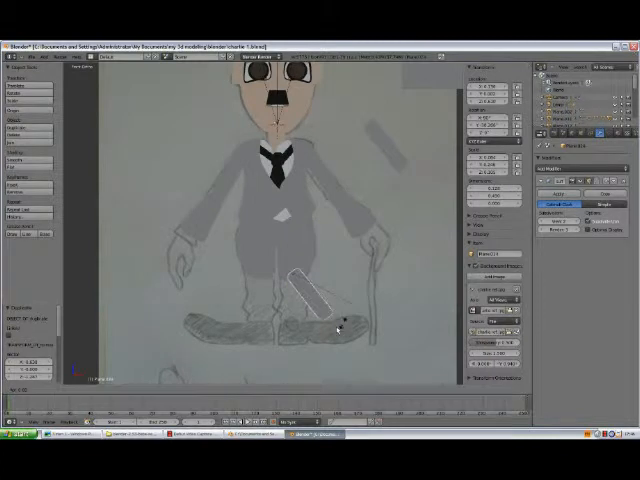
pyautogui.press('r')
pyautogui.click(322, 333)
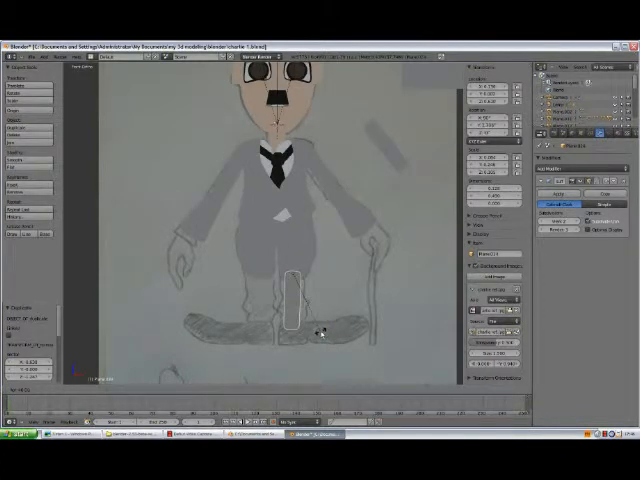
# Step: Keep the lower leg piece upright, cancelling a tilt, and enter mesh editing
pyautogui.press('Tab')
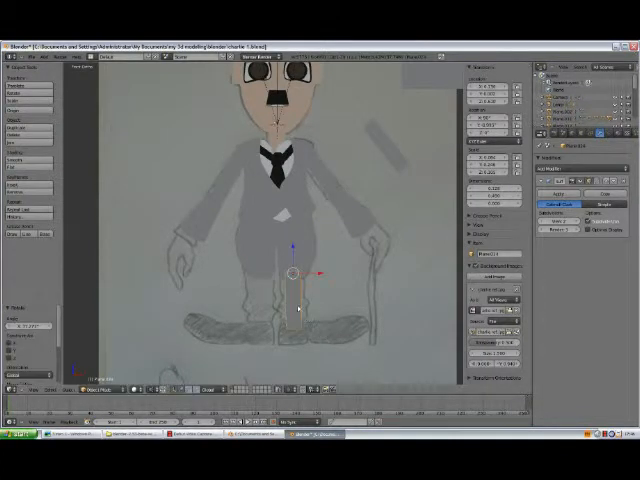
pyautogui.scroll(2, 298, 308)
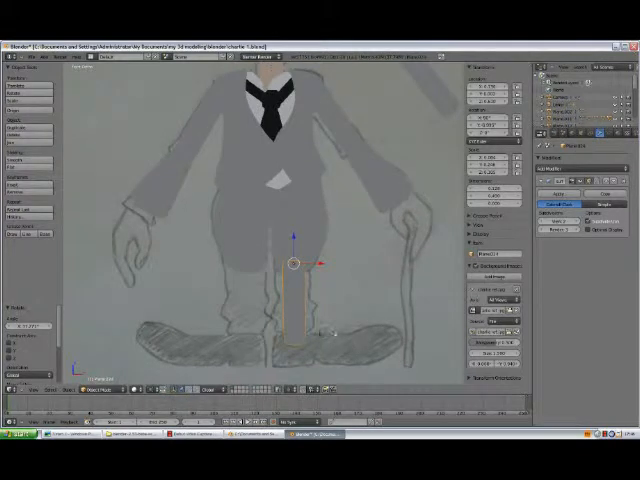
pyautogui.press('r')
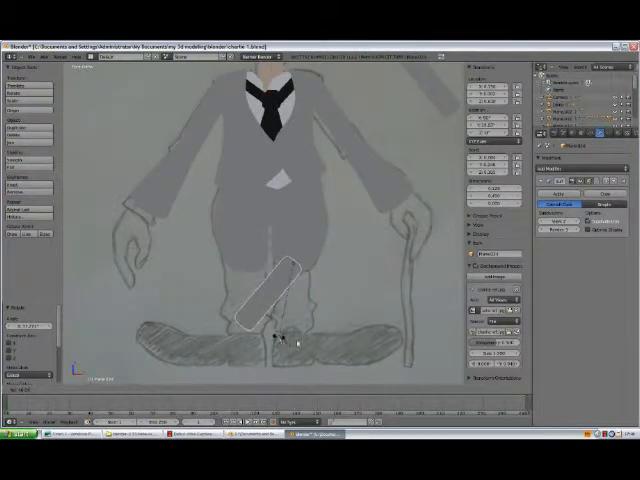
pyautogui.rightClick(300, 342)
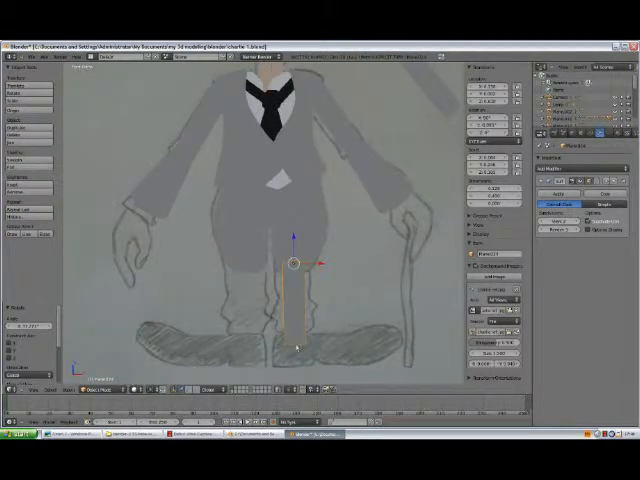
pyautogui.press('Tab')
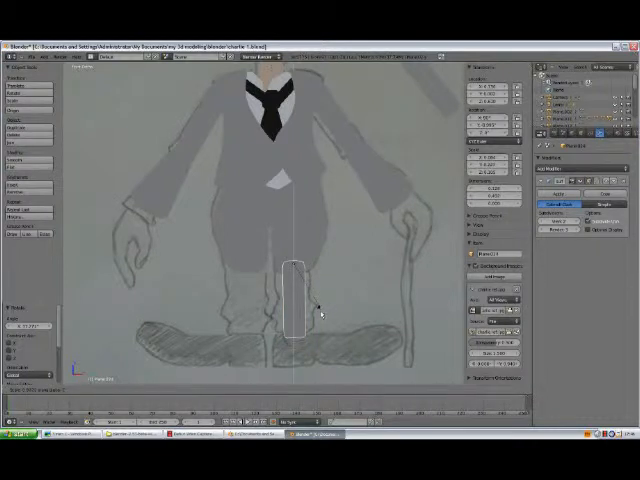
# Step: Move the lower leg plane's top edge up under the thigh piece
pyautogui.press('Tab')
pyautogui.scroll(2, 296, 337)
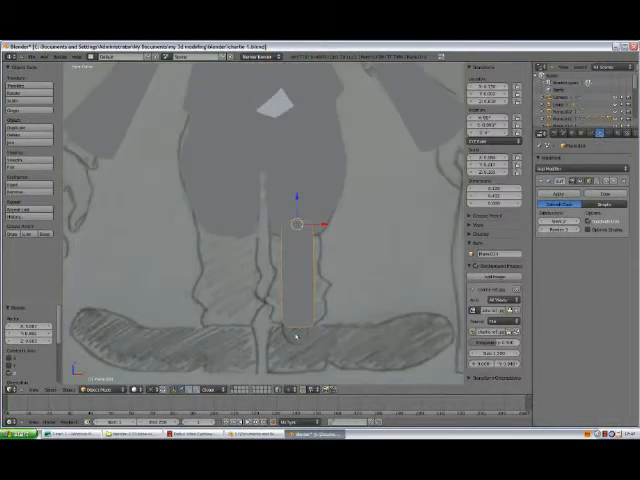
pyautogui.scroll(2, 296, 337)
pyautogui.press('Tab')
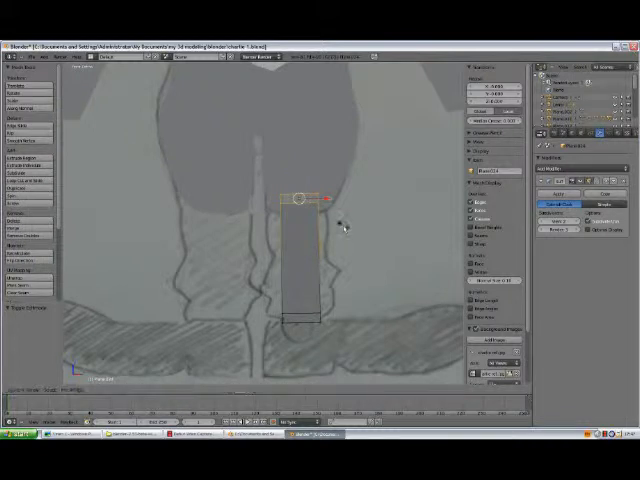
pyautogui.press('g')
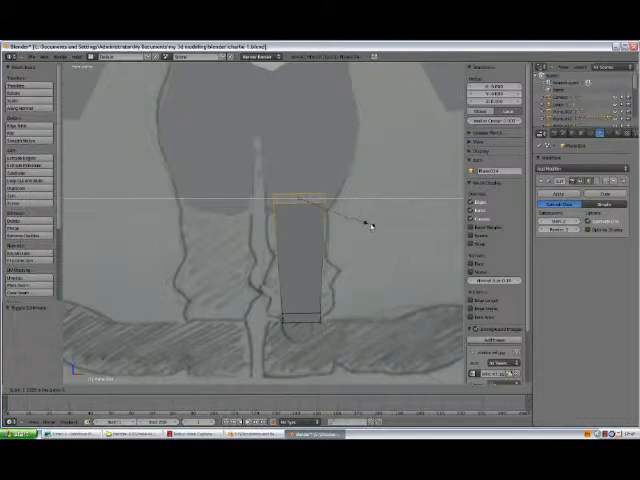
pyautogui.click(348, 242)
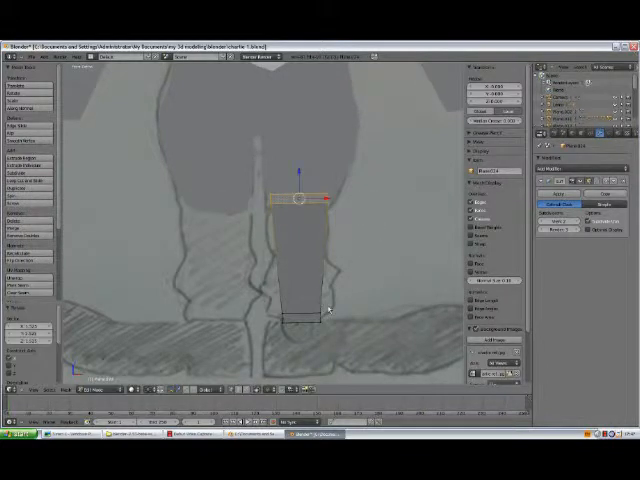
# Step: Scale the bottom edge wider so it flares over the foot
pyautogui.press('Tab')
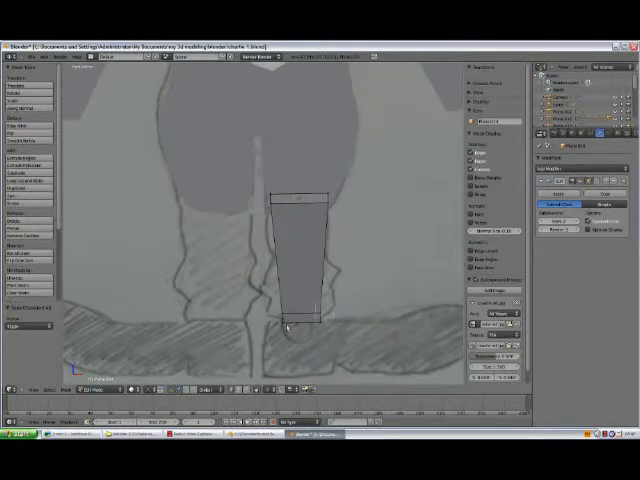
pyautogui.press('Tab')
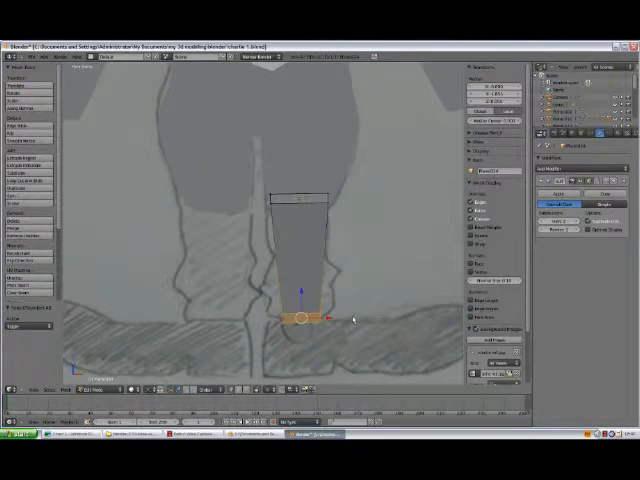
pyautogui.press('s')
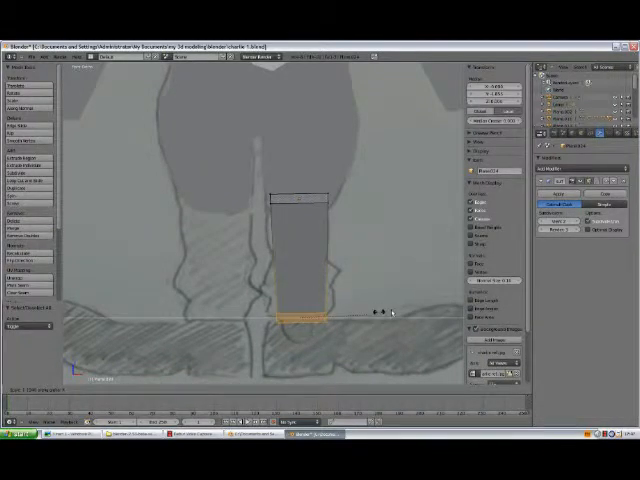
pyautogui.click(326, 305)
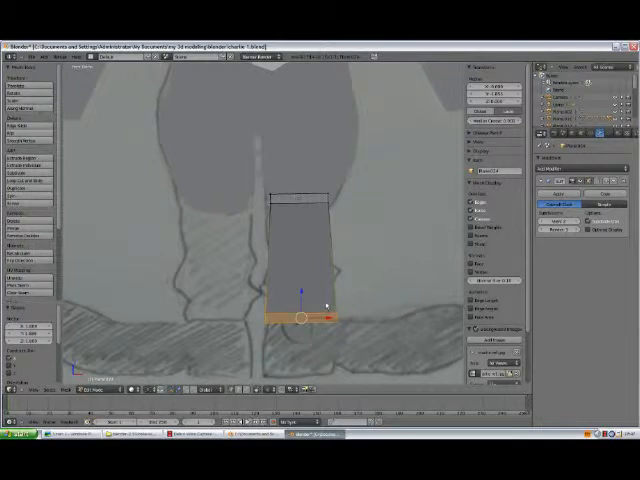
pyautogui.press('Tab')
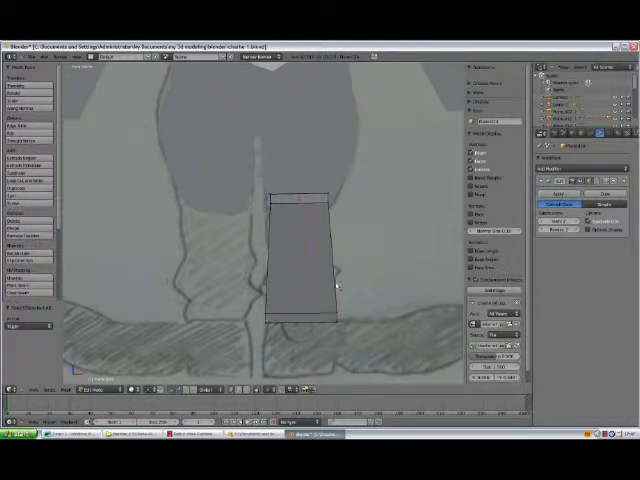
# Step: Add an edge loop across the lower leg, then pick a loop and start sliding it
pyautogui.keyDown('alt'); pyautogui.click(336, 287); pyautogui.keyUp('alt')
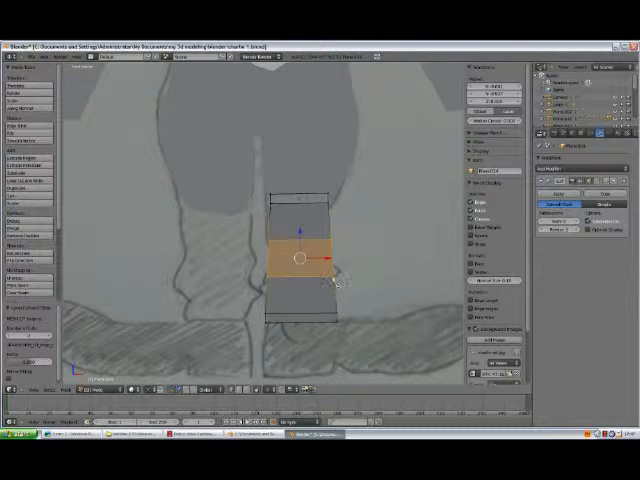
pyautogui.press('z')
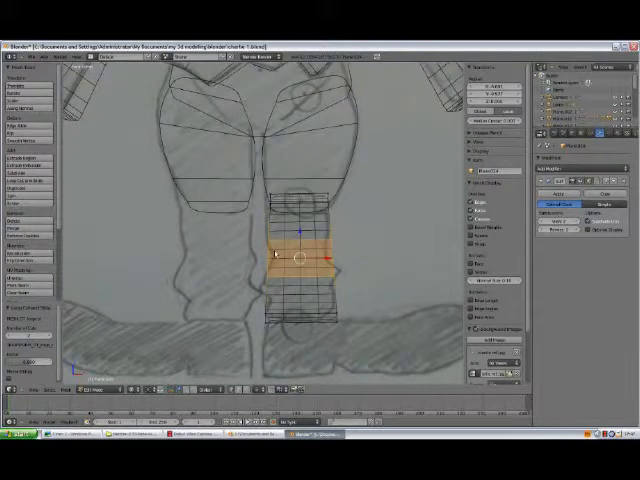
pyautogui.press('a')
pyautogui.keyDown('alt'); pyautogui.click(333, 259); pyautogui.keyUp('alt')
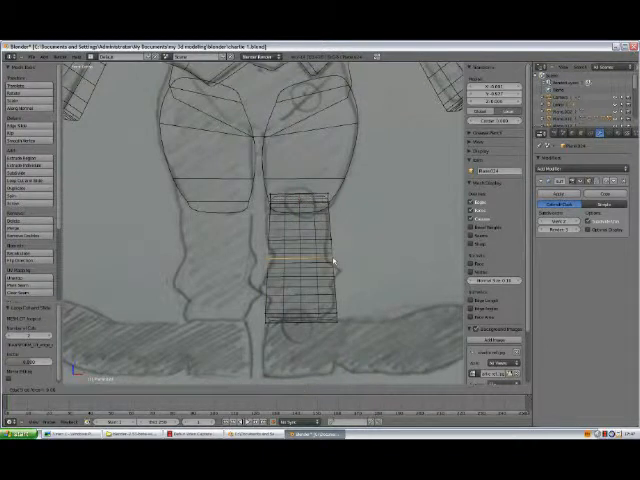
pyautogui.press('g')
pyautogui.press('g')
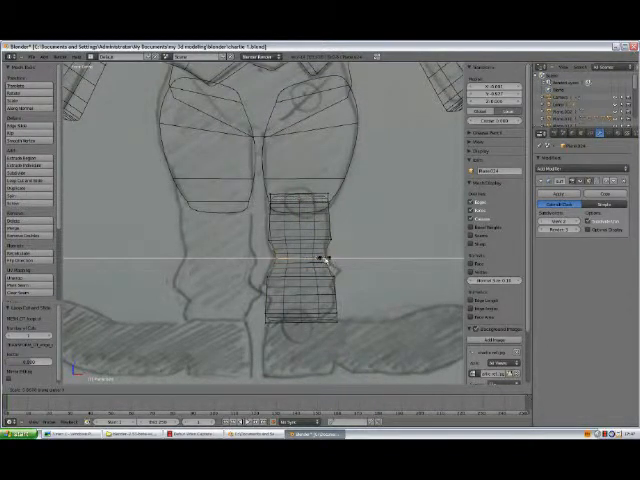
# Step: Cut a new loop into the lower leg and shift its vertices to crumple the hem
pyautogui.click(322, 262)
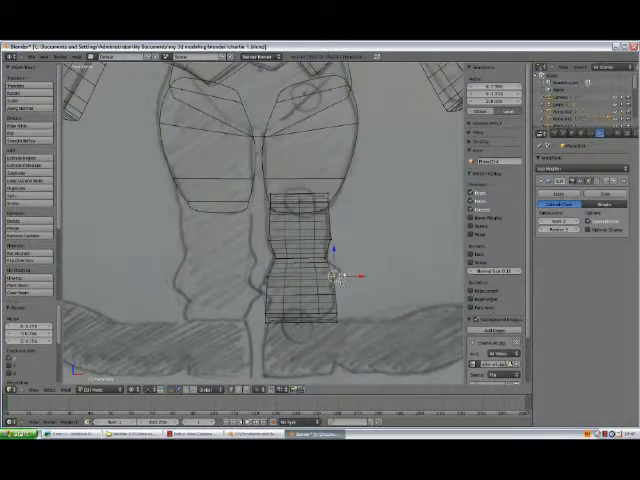
pyautogui.press('Tab')
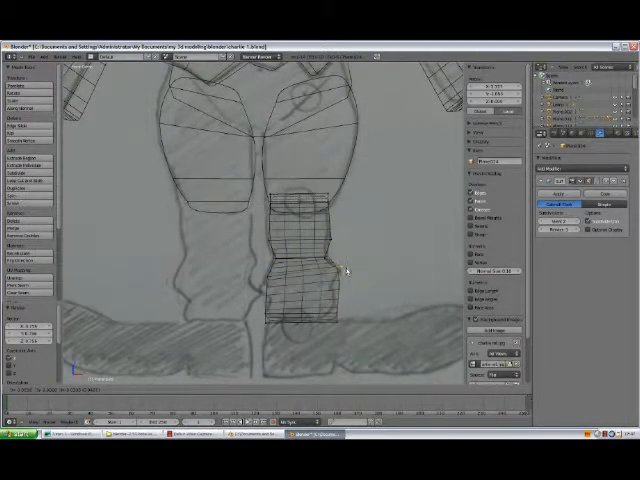
pyautogui.press('Tab')
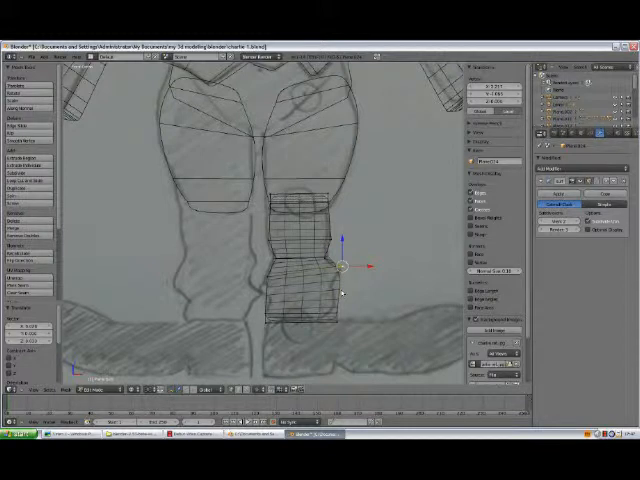
pyautogui.click(341, 291)
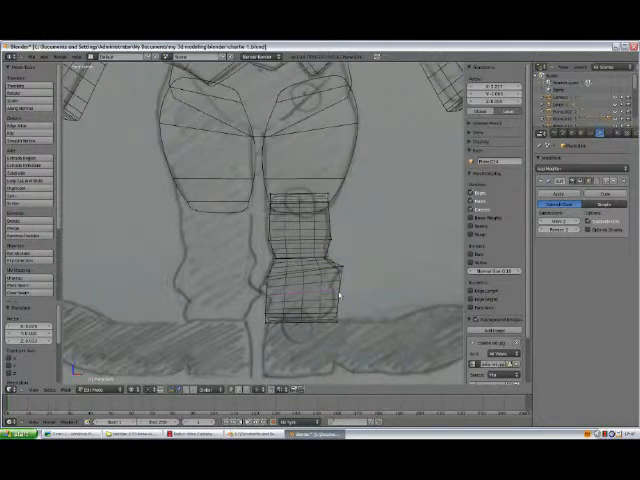
pyautogui.hotkey('ctrl', 'r')
pyautogui.click(341, 291)
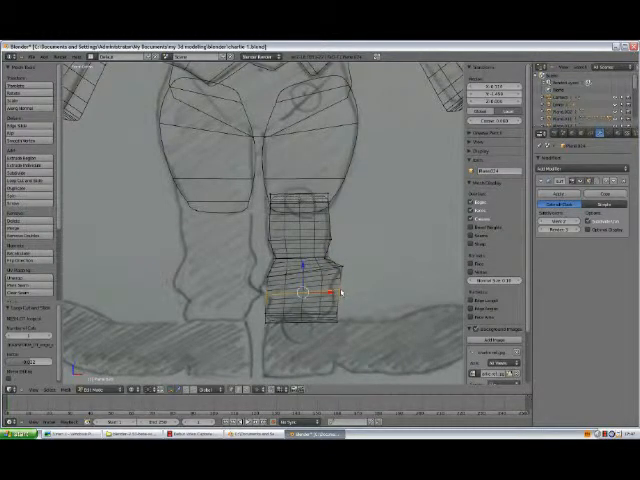
pyautogui.press('g')
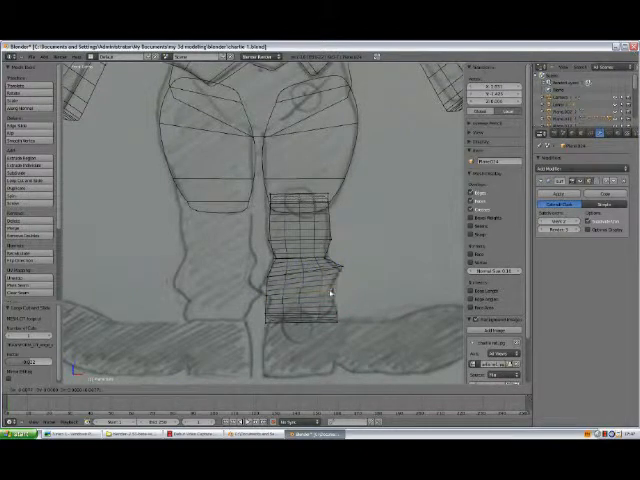
pyautogui.click(330, 292)
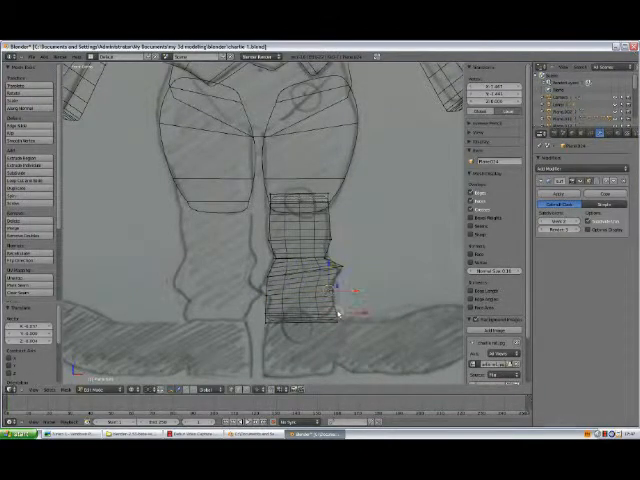
pyautogui.press('g')
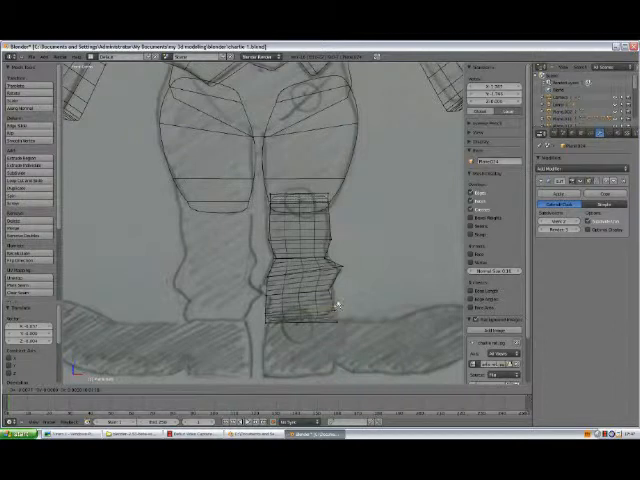
pyautogui.click(338, 302)
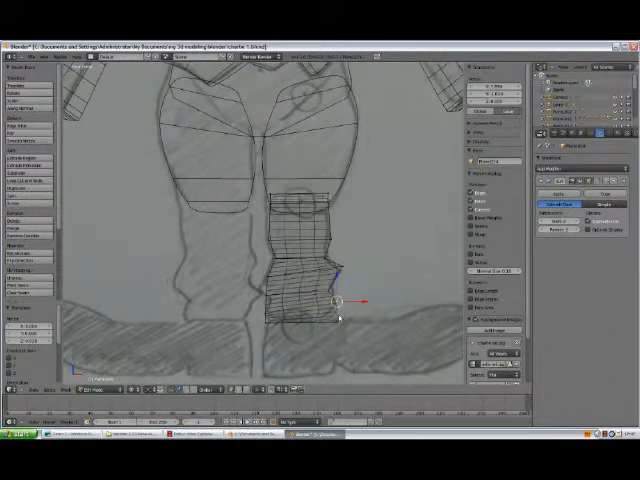
# Step: Push the bottom loop outward and add another loop cut to flare the trouser hem
pyautogui.rightClick(339, 318)
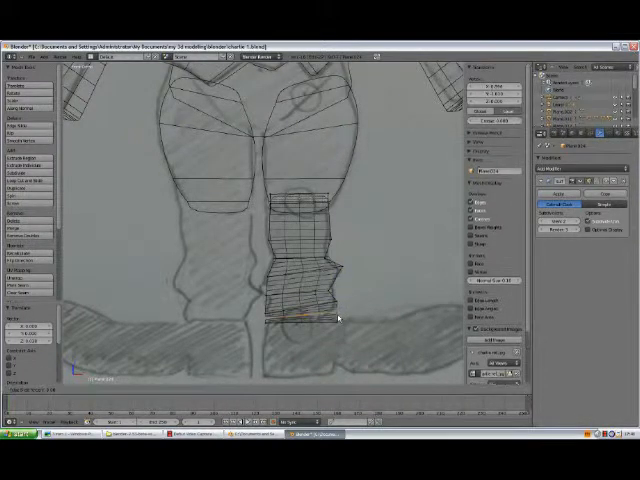
pyautogui.click(338, 318)
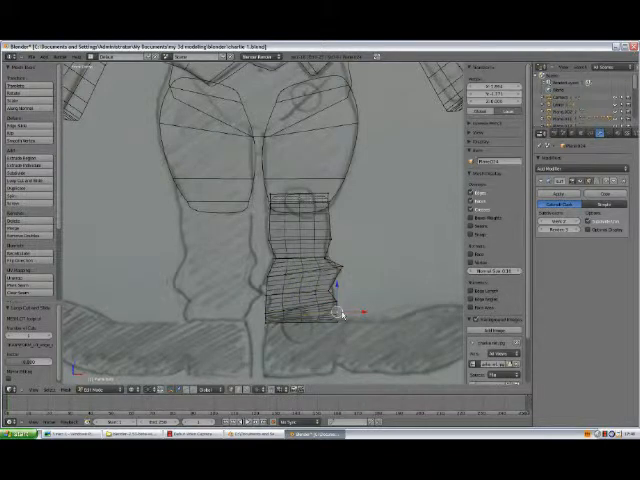
pyautogui.press('g')
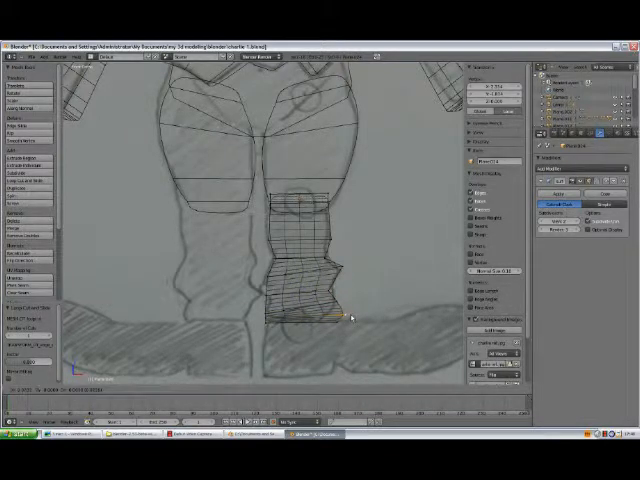
pyautogui.click(352, 316)
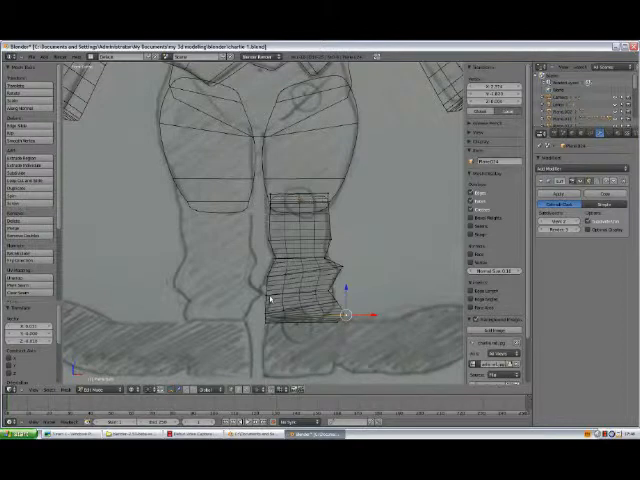
pyautogui.press('g')
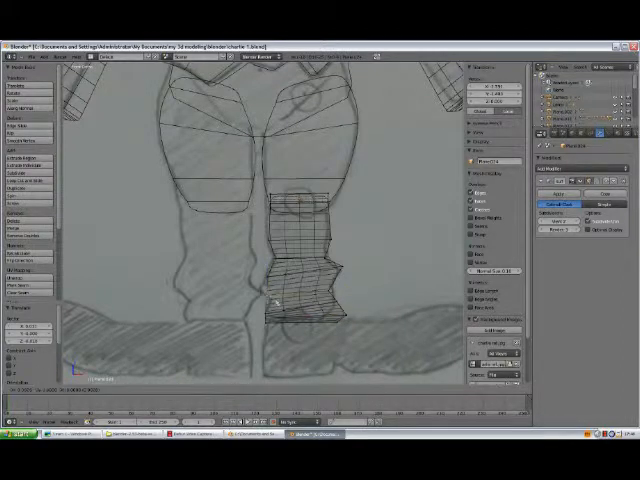
pyautogui.click(280, 305)
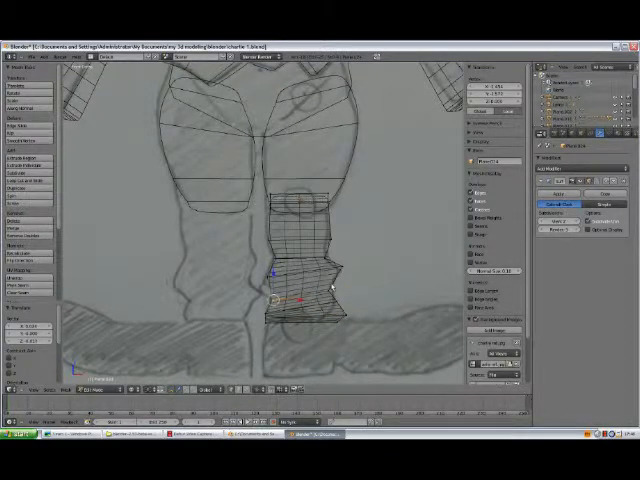
pyautogui.hotkey('ctrl', 'r')
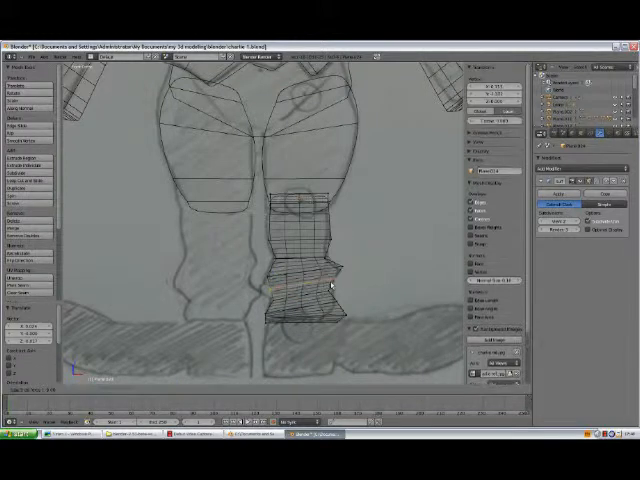
pyautogui.click(330, 285)
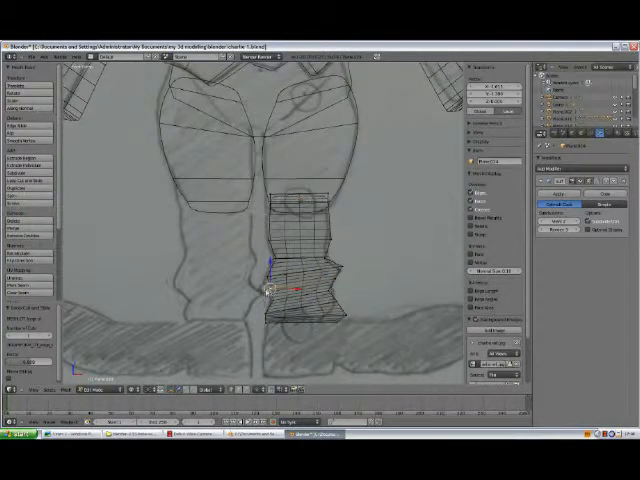
pyautogui.press('g')
pyautogui.click(260, 293)
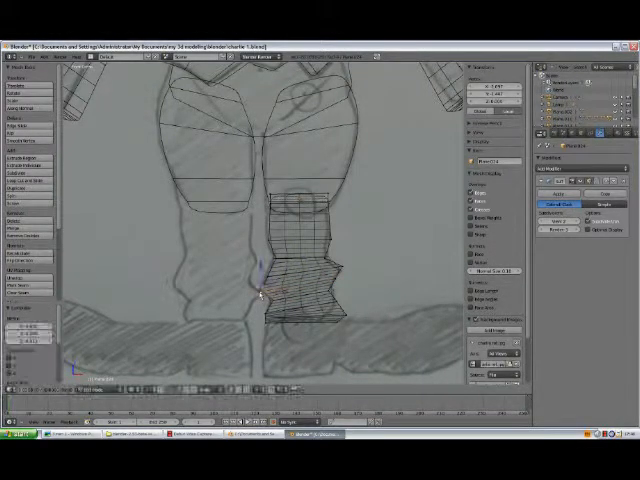
# Step: Shift the crumpled trouser leg object further left and select the leg piece
pyautogui.press('Tab')
pyautogui.scroll(-3, 260, 293)
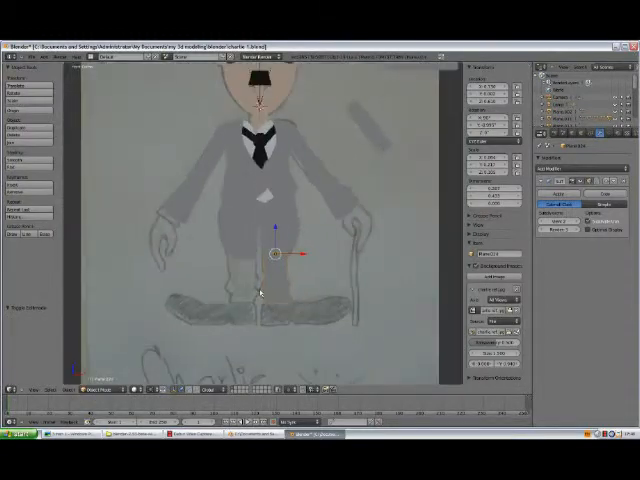
pyautogui.scroll(-2, 250, 296)
pyautogui.scroll(2, 215, 296)
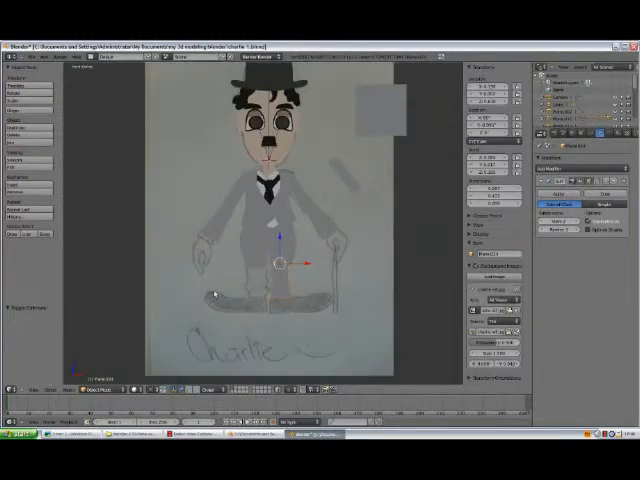
pyautogui.scroll(2, 280, 290)
pyautogui.scroll(1, 347, 285)
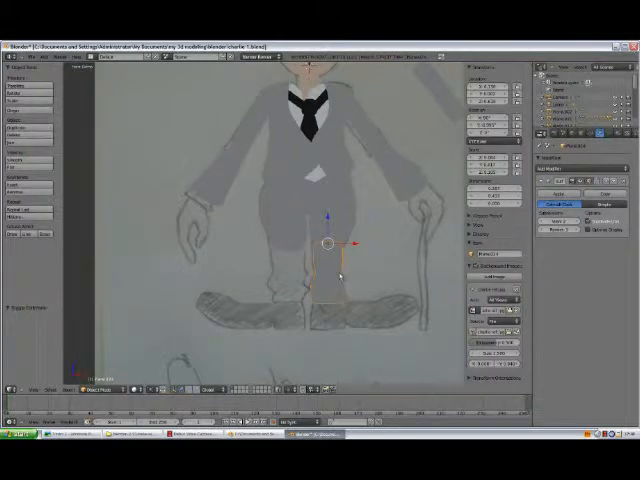
pyautogui.press('g')
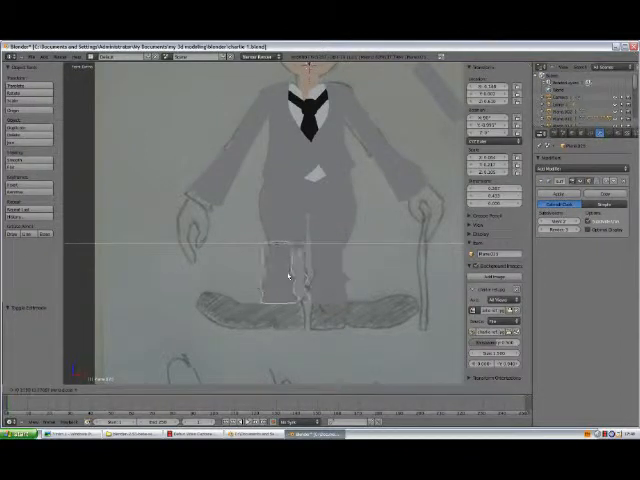
pyautogui.click(288, 276)
pyautogui.rightClick(288, 276)
# Step: Duplicate the trouser leg and slide the copy sideways toward the sketch's other leg in wireframe
pyautogui.press('g')
pyautogui.press('z')
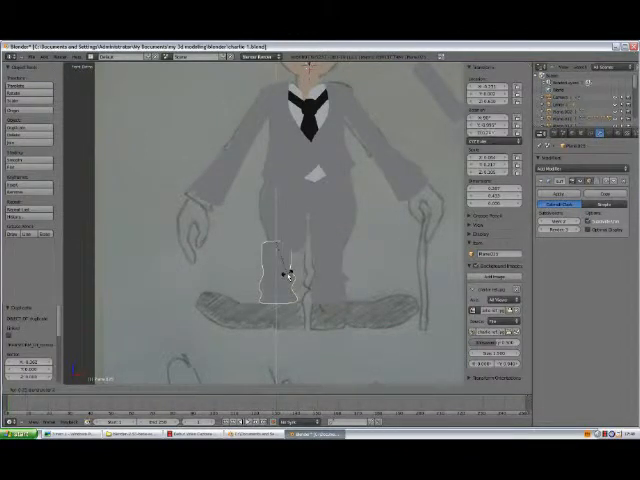
pyautogui.click(288, 276)
pyautogui.scroll(2, 300, 266)
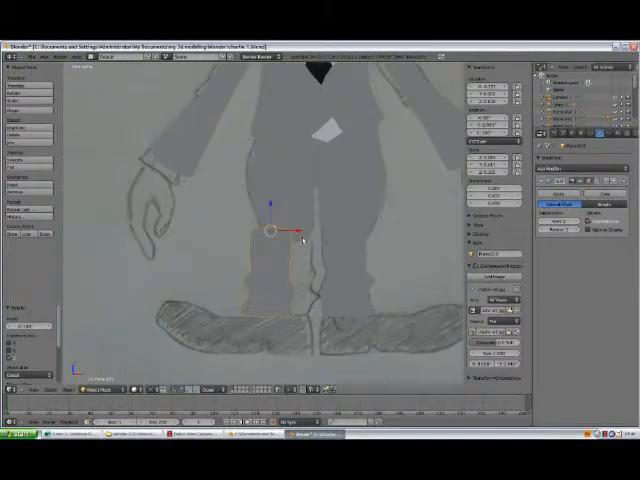
pyautogui.press('z')
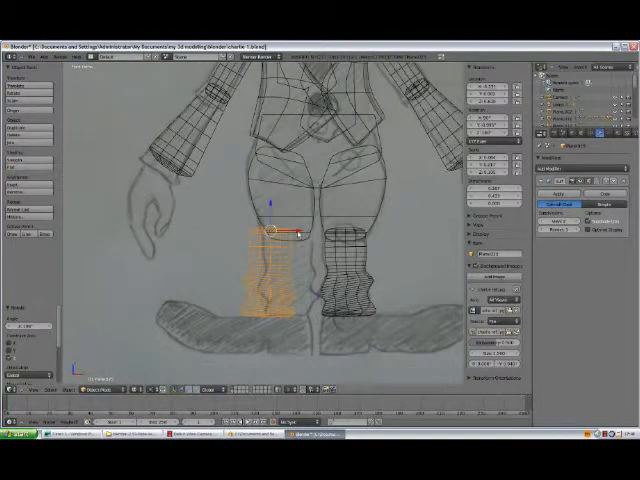
pyautogui.press('g')
pyautogui.press('x')
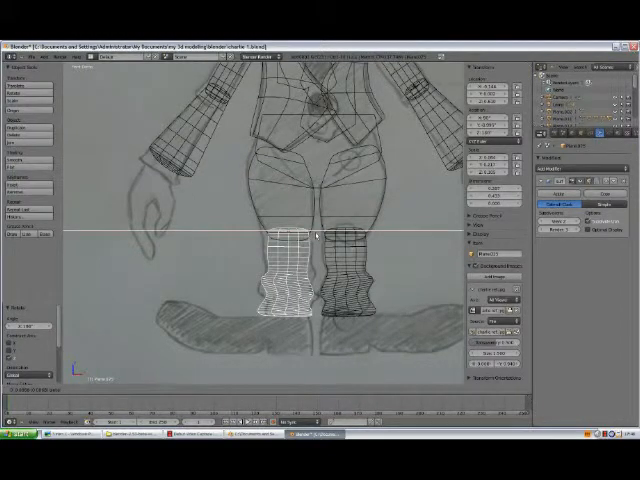
# Step: Settle the copied leg over the sketch and move its upper vertex rows onto the outline
pyautogui.click(315, 236)
pyautogui.press('Tab')
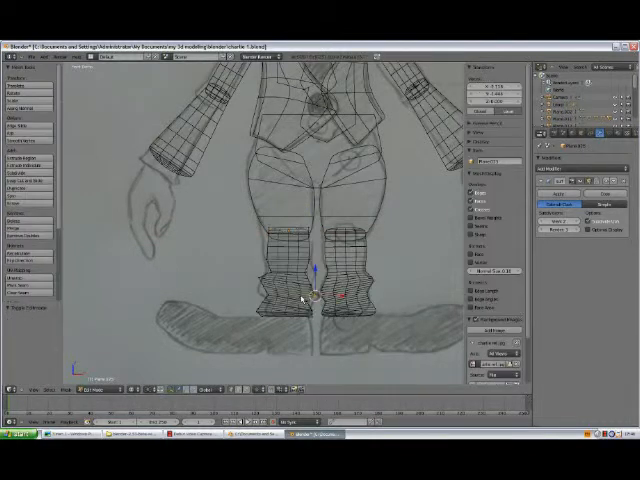
pyautogui.scroll(2, 308, 262)
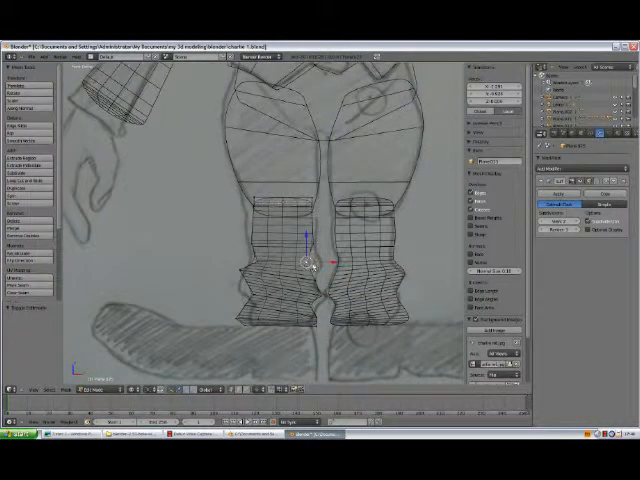
pyautogui.press('g')
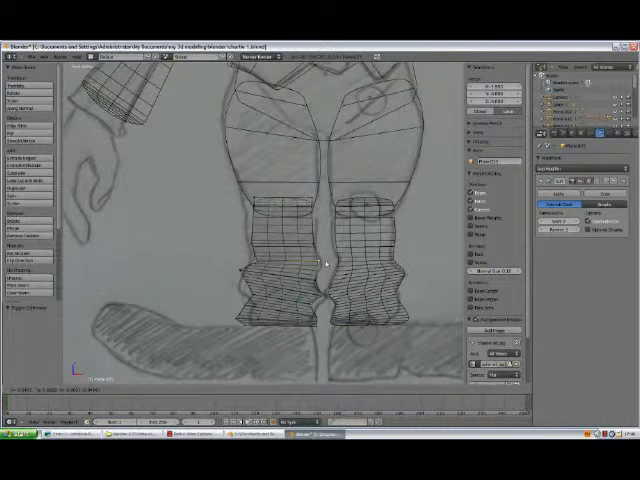
pyautogui.click(326, 262)
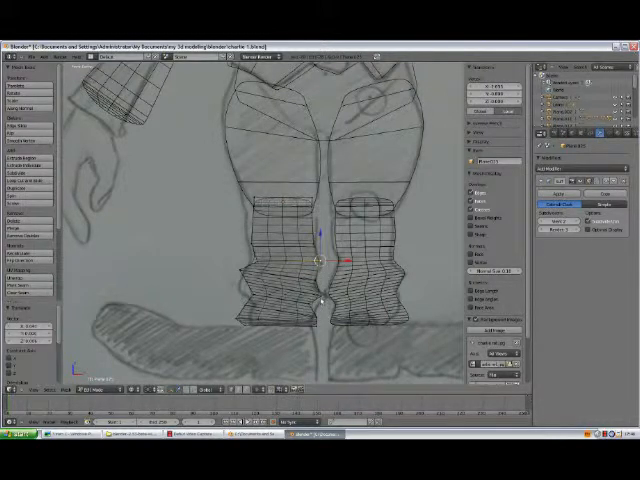
pyautogui.press('g')
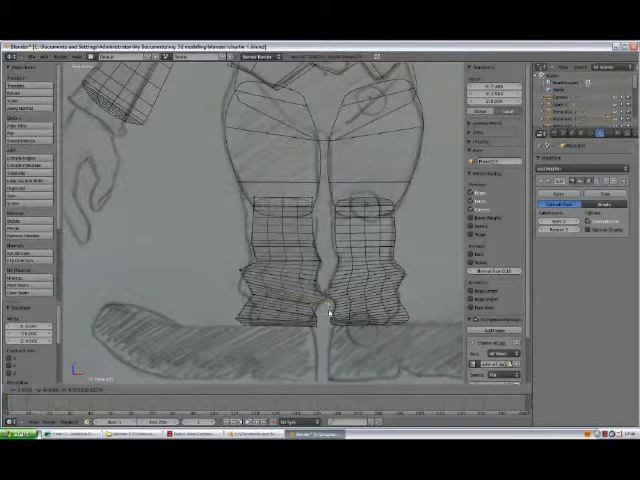
pyautogui.click(330, 312)
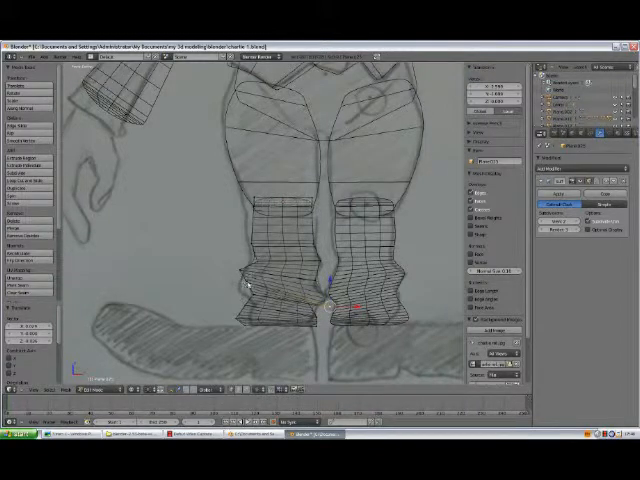
# Step: Move the lower left leg vertices onto the sketched outline and finish editing the leg
pyautogui.press('g')
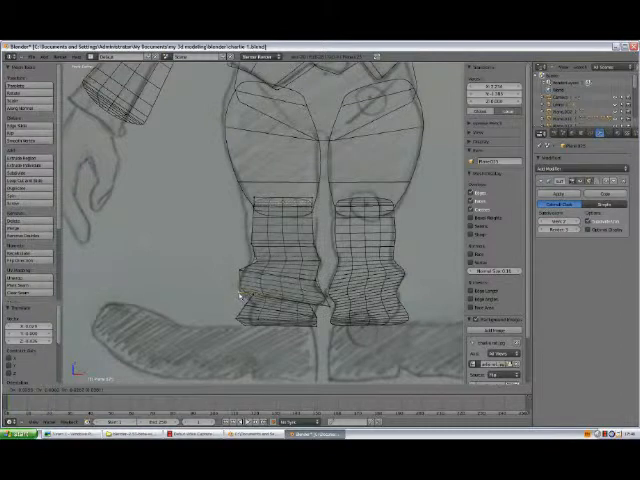
pyautogui.click(240, 290)
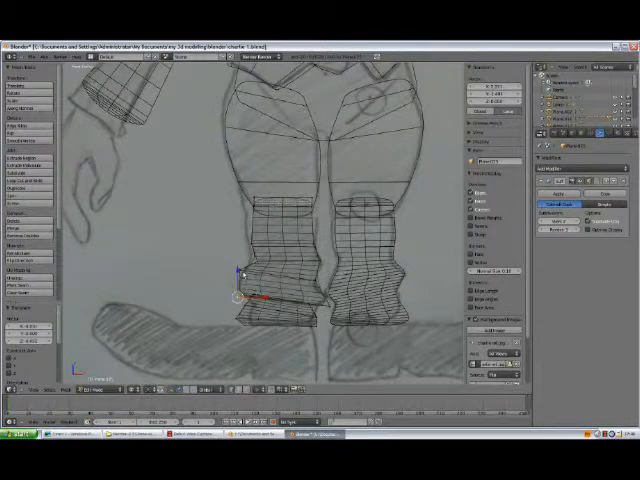
pyautogui.press('g')
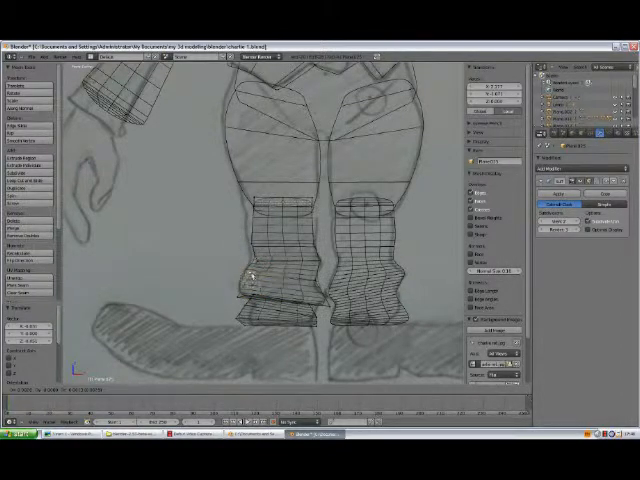
pyautogui.click(247, 275)
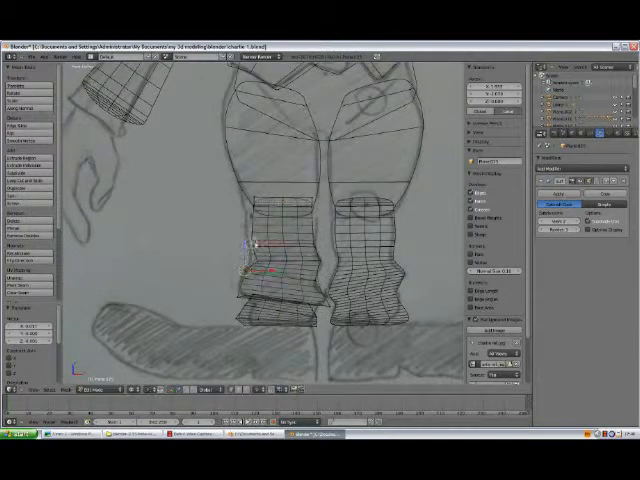
pyautogui.rightClick(252, 243)
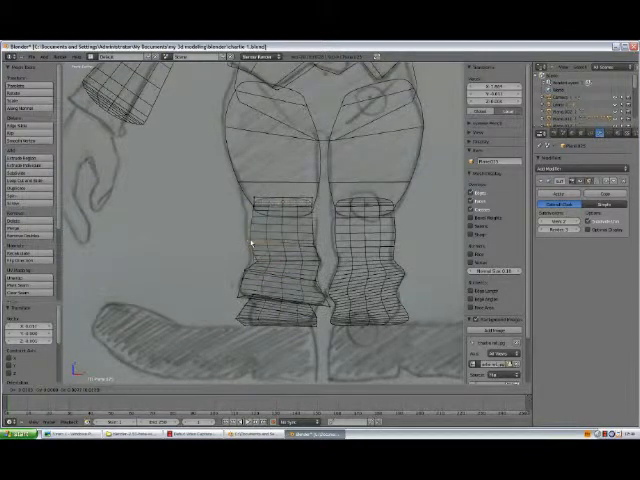
pyautogui.press('Tab')
pyautogui.scroll(-2, 248, 248)
pyautogui.scroll(-2, 248, 248)
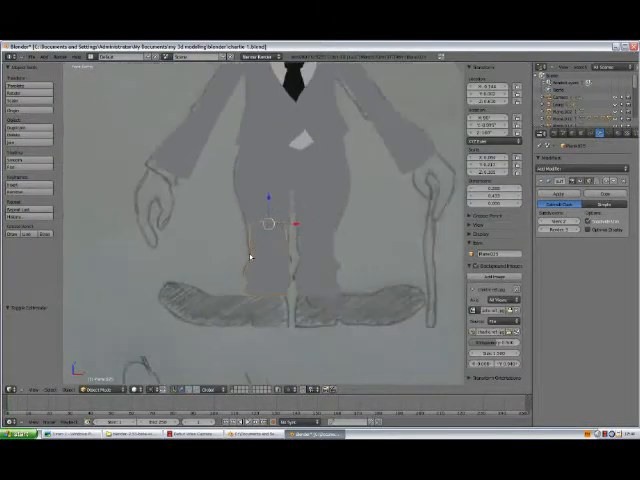
pyautogui.scroll(-2, 260, 250)
# Step: Deselect everything, orbit to a 3D look and resize the trouser outline
pyautogui.press('a')
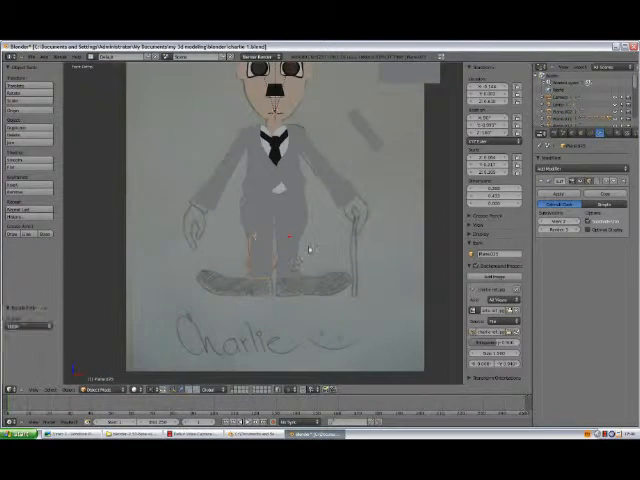
pyautogui.press('x')
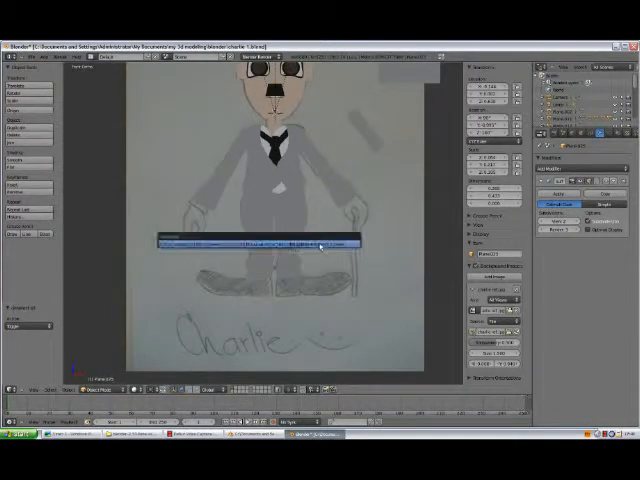
pyautogui.click(316, 247)
pyautogui.scroll(3, 312, 247)
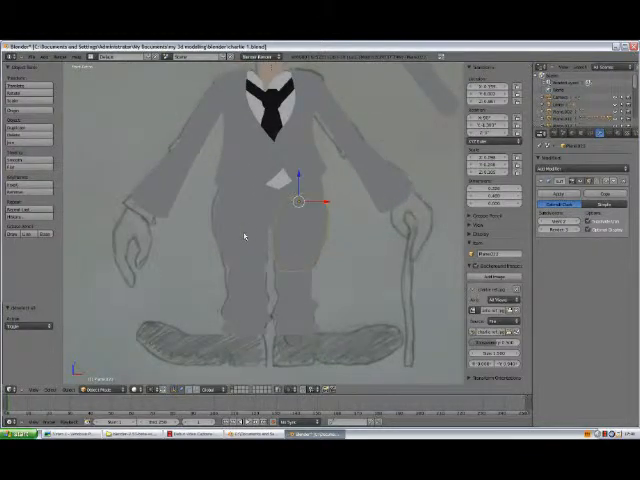
pyautogui.moveTo(243, 236); pyautogui.dragTo(266, 232, button='middle')
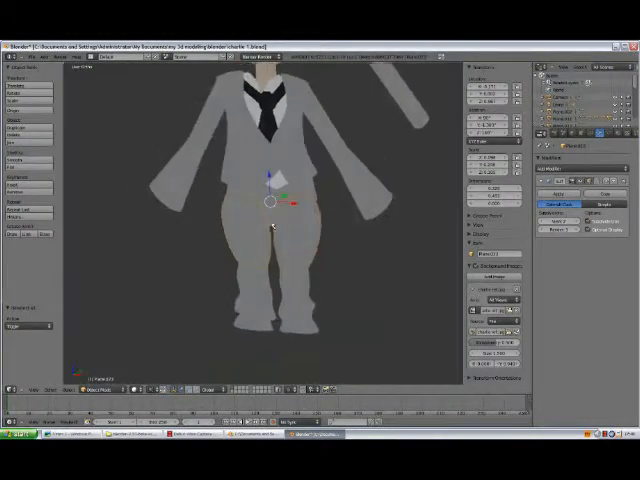
pyautogui.scroll(2, 266, 232)
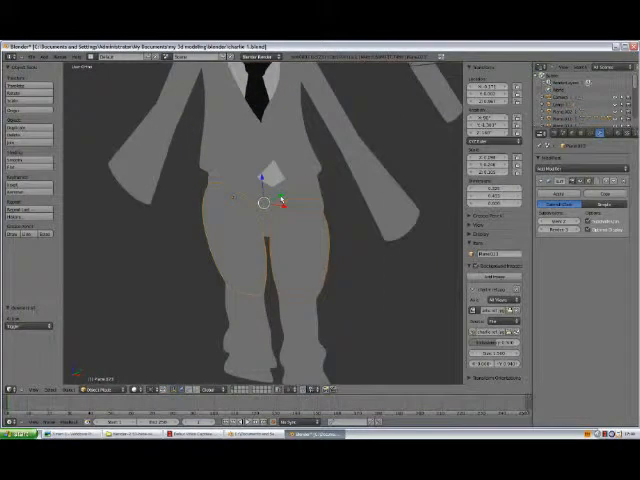
pyautogui.press('s')
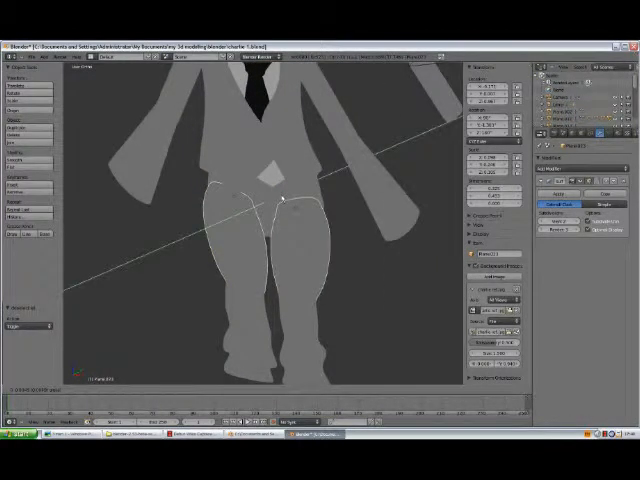
pyautogui.press('Delete')
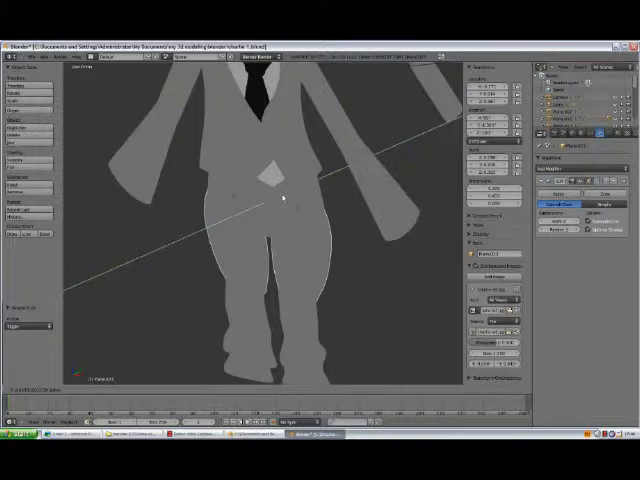
pyautogui.click(283, 200)
# Step: Select the trouser leg pieces and rotate one from the side view so the legs line up, returning to front view
pyautogui.rightClick(296, 321)
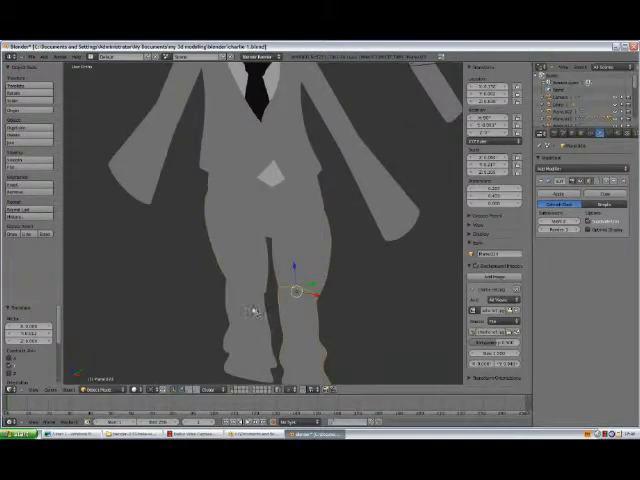
pyautogui.rightClick(272, 285)
pyautogui.moveTo(330, 290); pyautogui.dragTo(287, 295, button='middle')
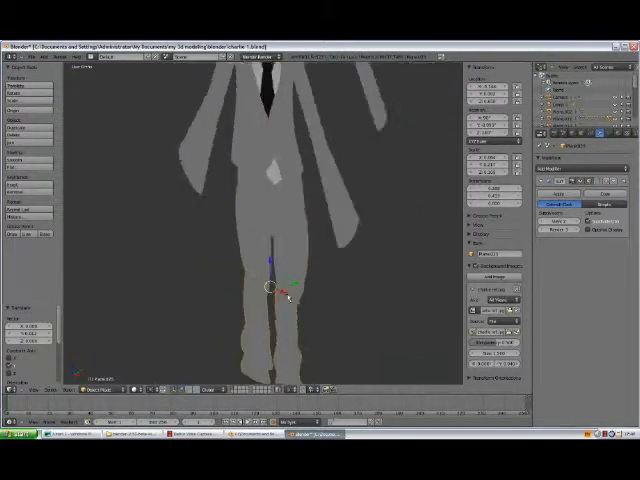
pyautogui.press('KP_3')
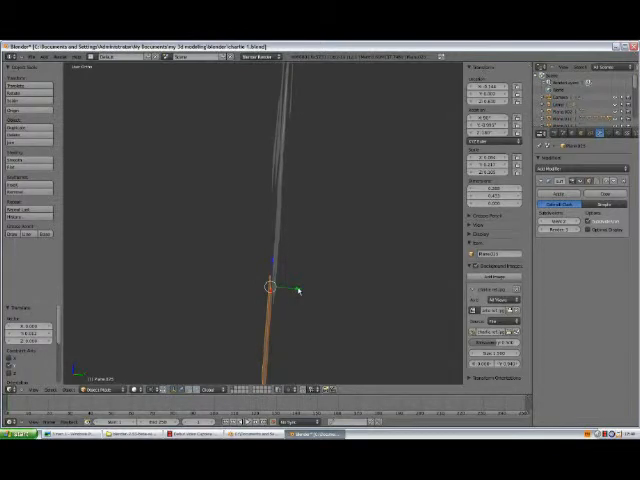
pyautogui.press('r')
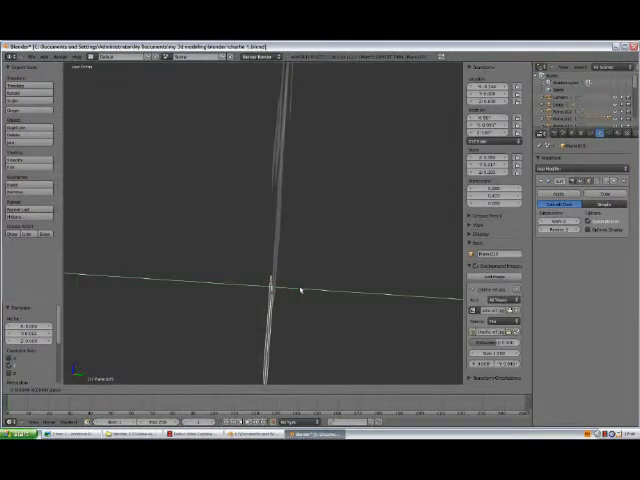
pyautogui.click(300, 291)
pyautogui.press('KP_1')
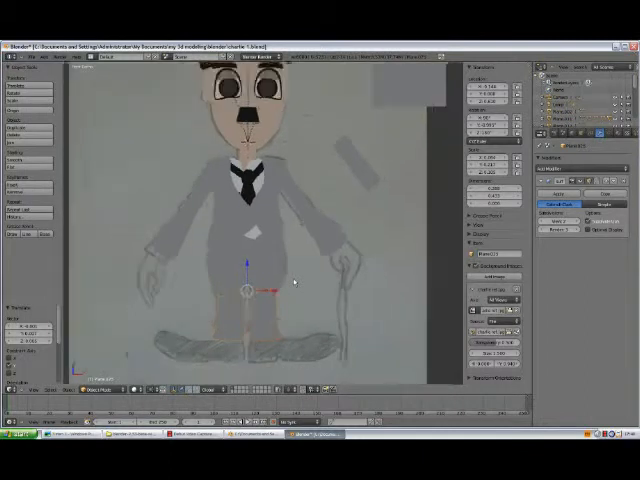
pyautogui.scroll(-2, 294, 283)
pyautogui.scroll(2, 280, 270)
pyautogui.scroll(-2, 270, 265)
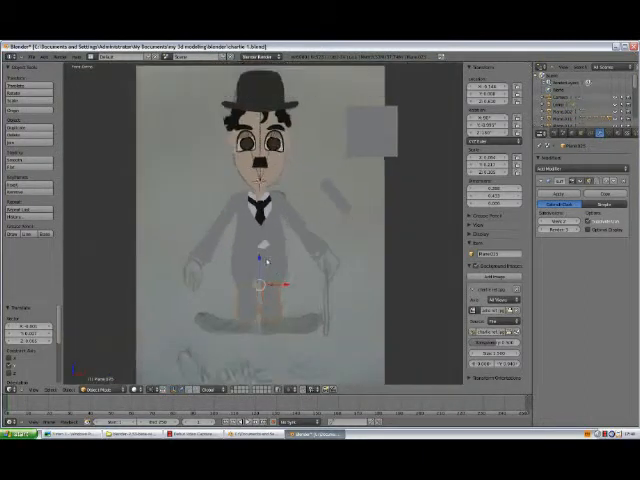
# Step: Select the trouser pieces and copy the black material onto them so the whole pair shows black
pyautogui.keyDown('shift'); pyautogui.moveTo(267, 260); pyautogui.dragTo(300, 270, button='middle'); pyautogui.keyUp('shift')
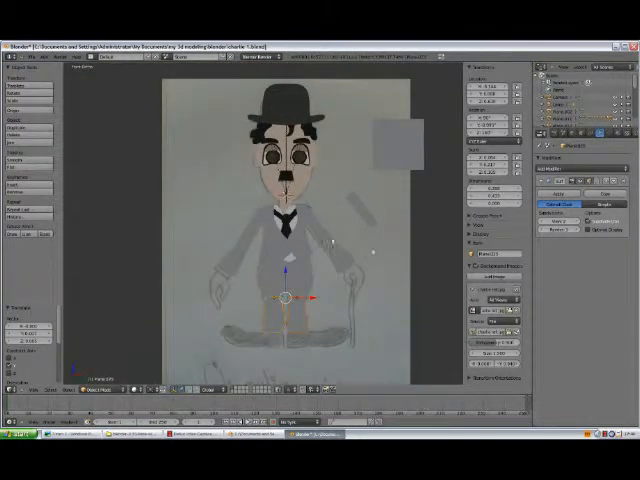
pyautogui.scroll(1, 330, 243)
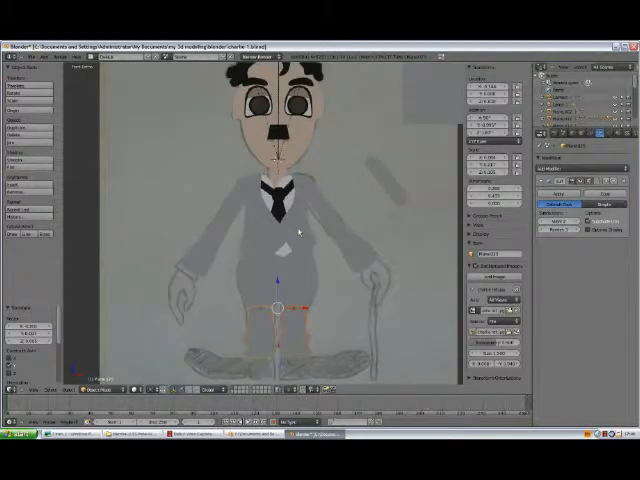
pyautogui.scroll(-1, 298, 236)
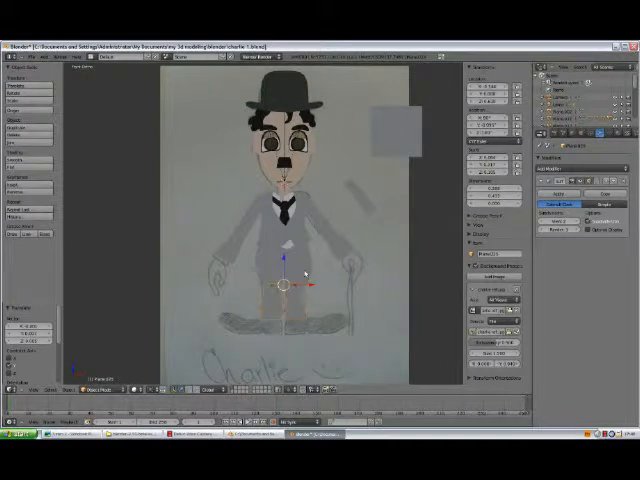
pyautogui.click(283, 262)
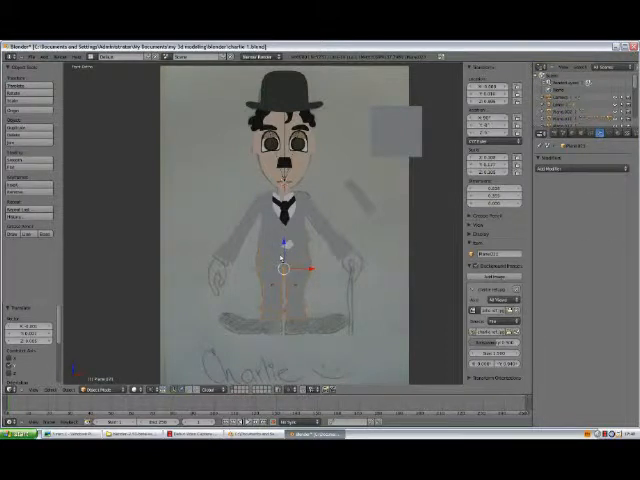
pyautogui.click(285, 94)
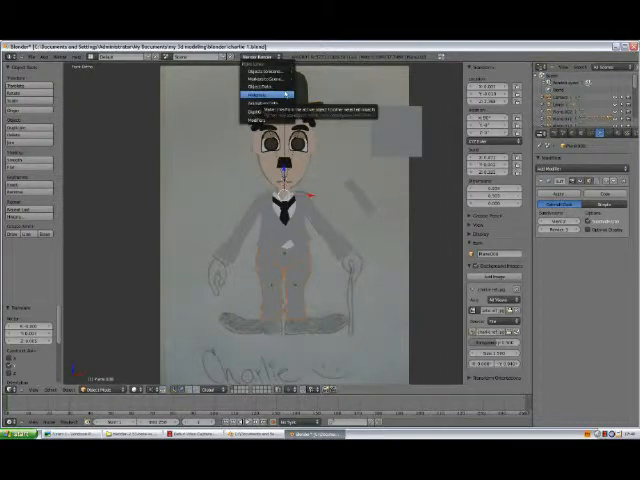
pyautogui.press('Tab')
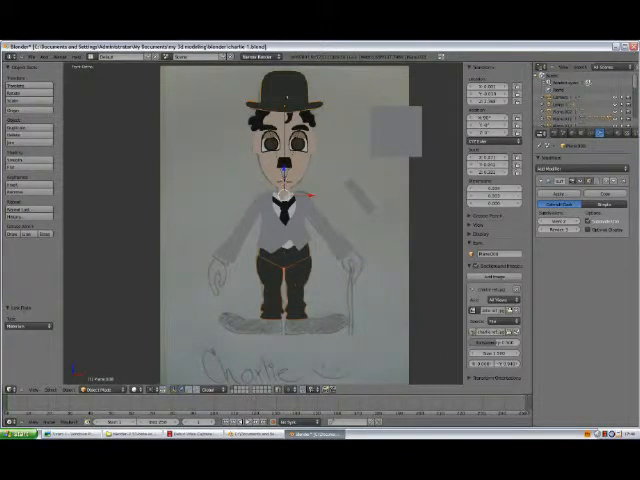
pyautogui.scroll(1, 391, 210)
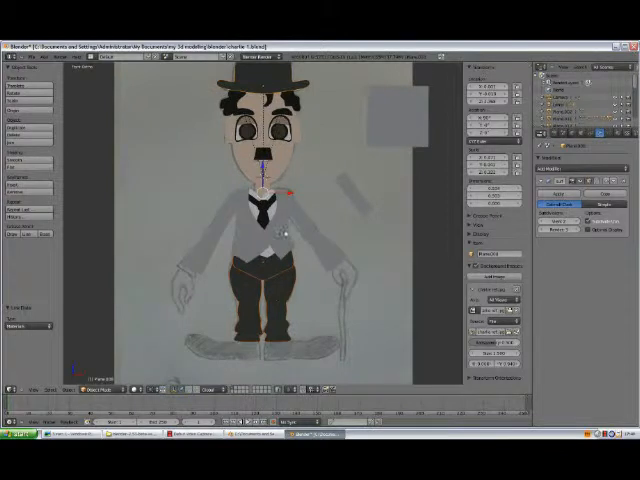
pyautogui.click(310, 230)
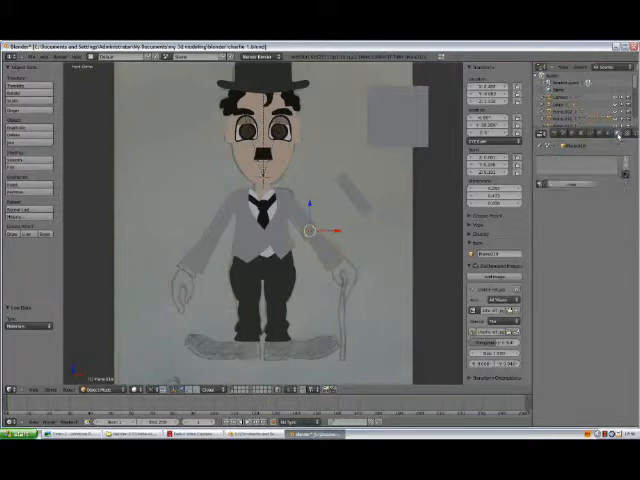
# Step: Give the arm piece a new dark brown material
pyautogui.click(575, 186)
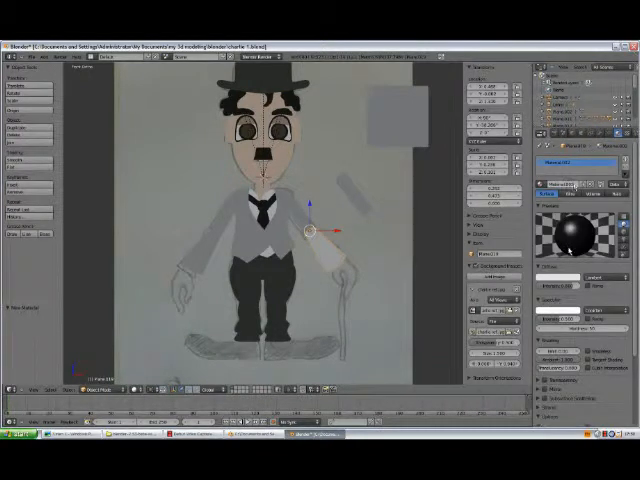
pyautogui.click(552, 240)
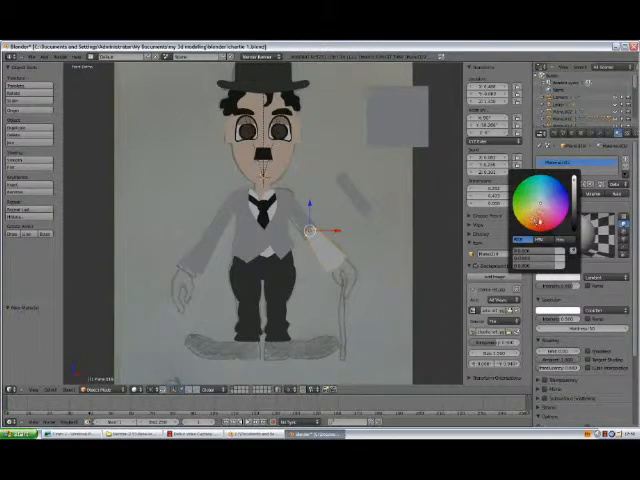
pyautogui.click(562, 214)
pyautogui.moveTo(574, 182); pyautogui.dragTo(574, 232)
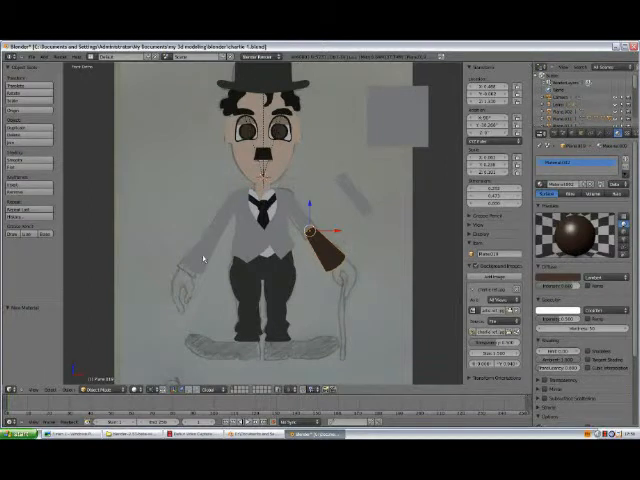
# Step: Link the brown material to the other arm and the jacket via Make Links > Materials
pyautogui.rightClick(215, 225)
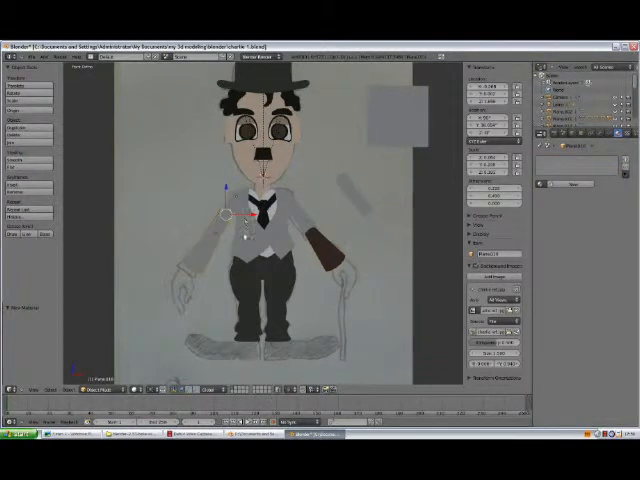
pyautogui.rightClick(302, 226)
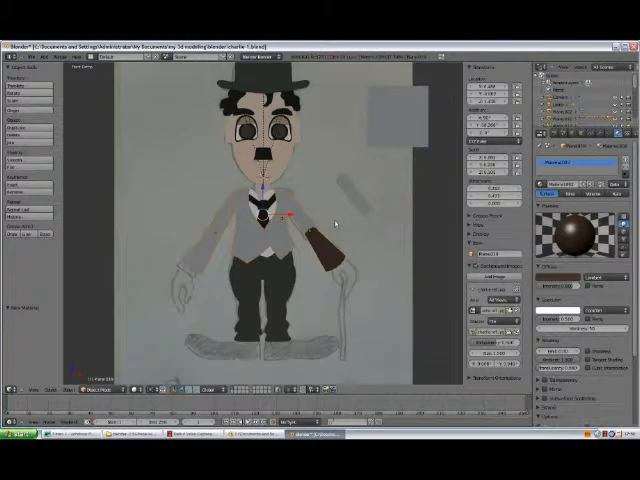
pyautogui.hotkey('ctrl', 'l')
pyautogui.click(335, 224)
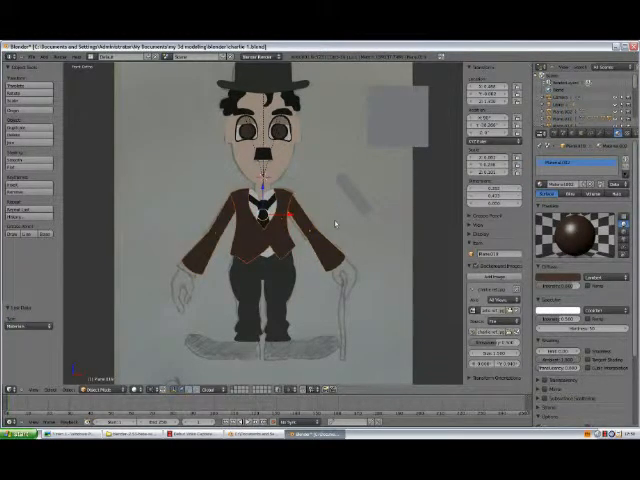
pyautogui.scroll(-2, 335, 224)
pyautogui.scroll(1, 345, 224)
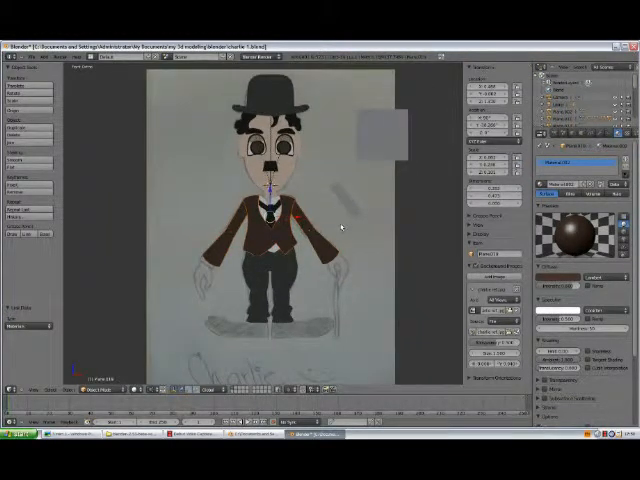
# Step: Save the character file over its existing version and select the small grey plane beside the head
pyautogui.hotkey('ctrl', 's')
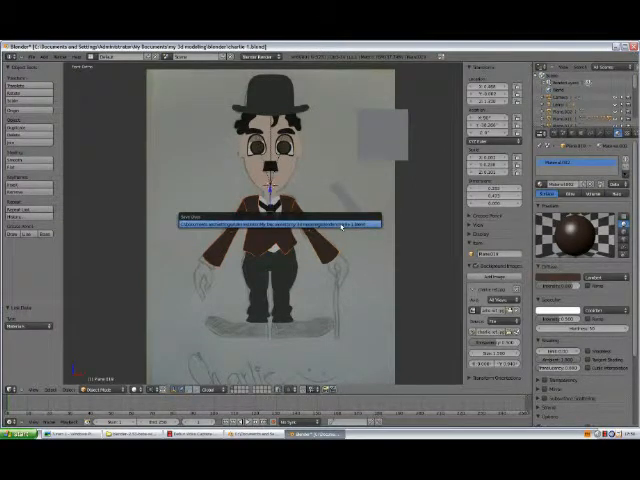
pyautogui.click(340, 227)
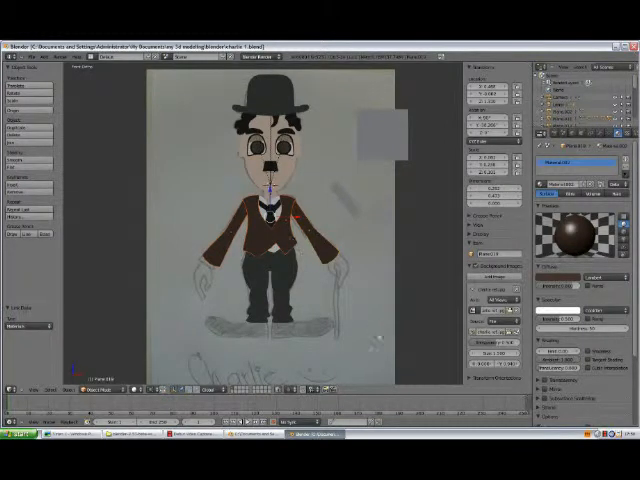
pyautogui.scroll(1, 332, 349)
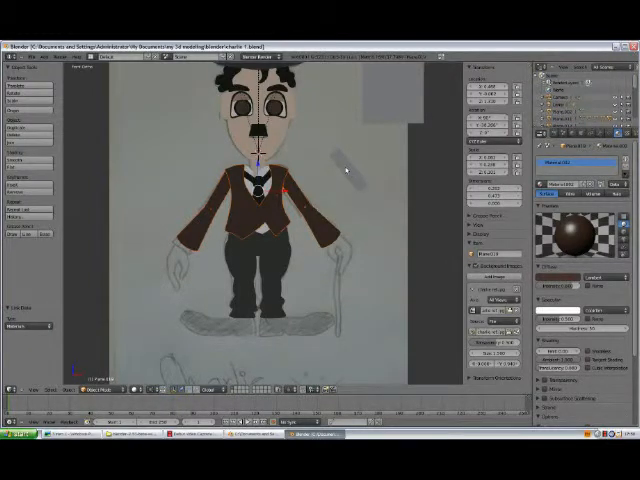
pyautogui.rightClick(347, 172)
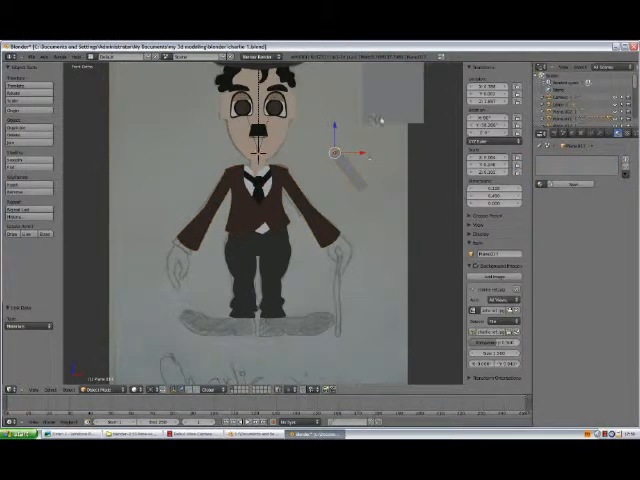
pyautogui.scroll(-1, 380, 170)
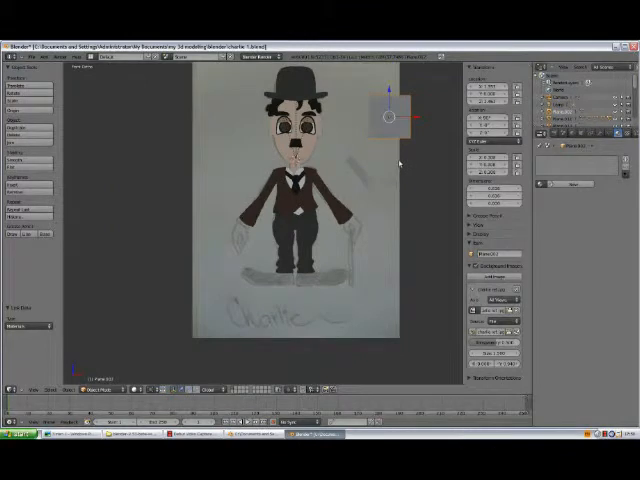
# Step: Duplicate the grey plane, shrink the copy to a small square and place it under the right trouser leg
pyautogui.hotkey('shift', 'd')
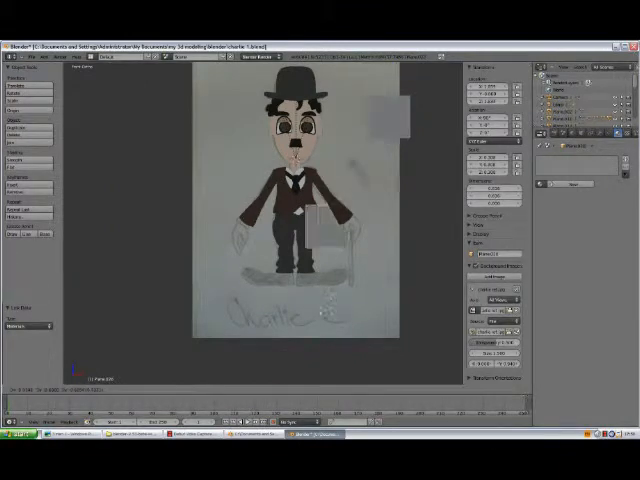
pyautogui.click(317, 325)
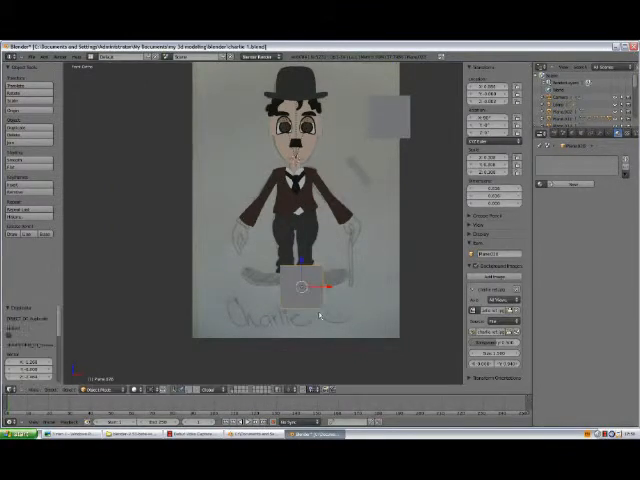
pyautogui.scroll(2, 322, 301)
pyautogui.scroll(1, 322, 301)
pyautogui.scroll(1, 325, 262)
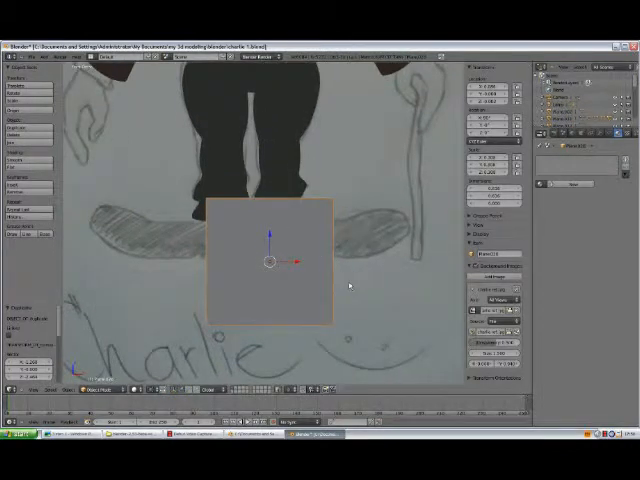
pyautogui.press('z')
pyautogui.press('s')
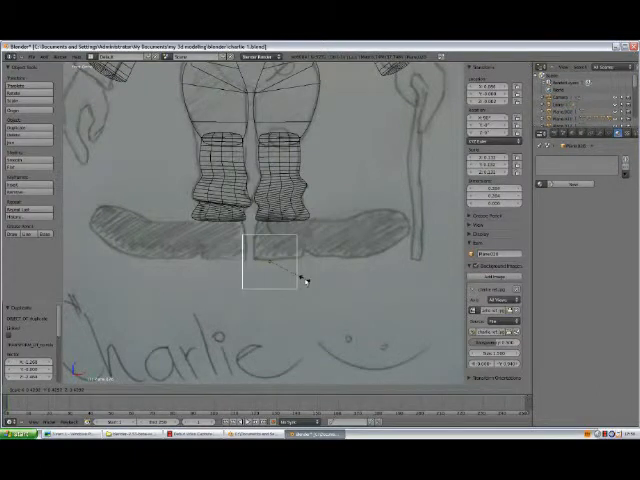
pyautogui.click(305, 276)
pyautogui.press('g')
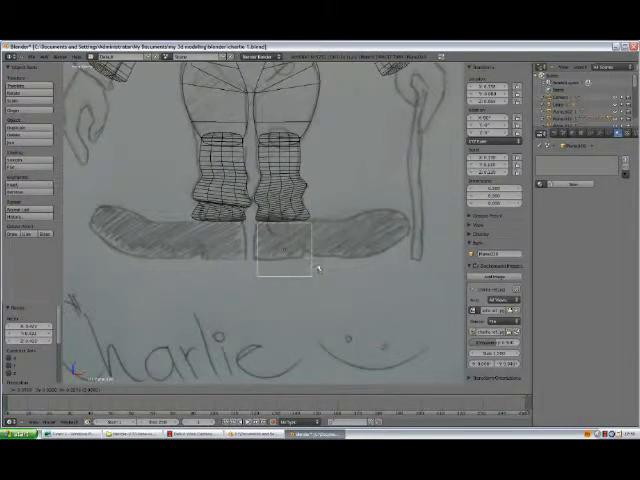
pyautogui.click(316, 262)
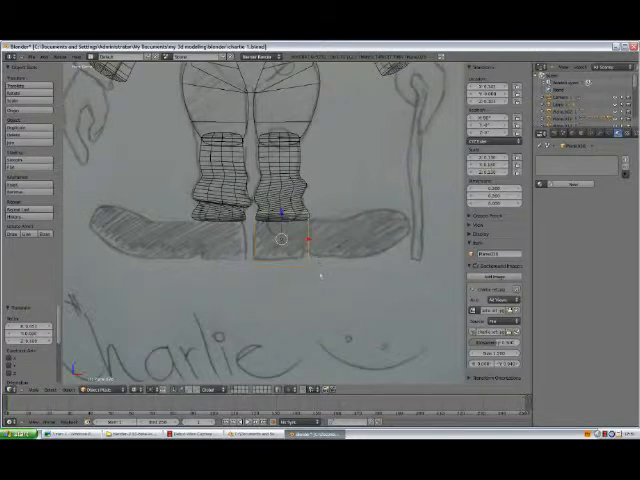
# Step: Stretch the small plane taller over the shoe sketch and open it for mesh editing
pyautogui.press('s')
pyautogui.press('z')
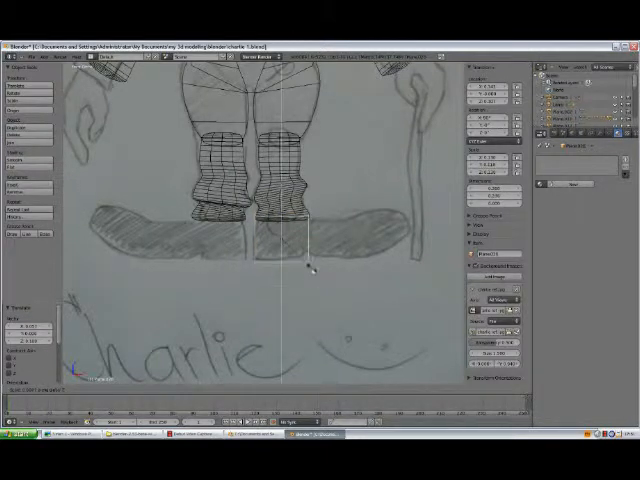
pyautogui.click(313, 271)
pyautogui.scroll(2, 313, 261)
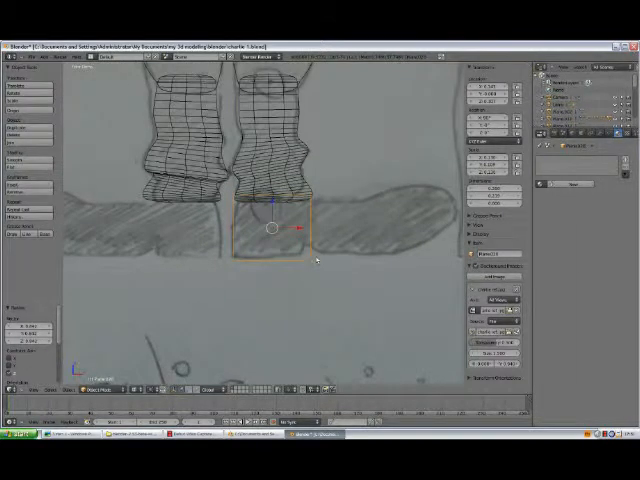
pyautogui.press('Tab')
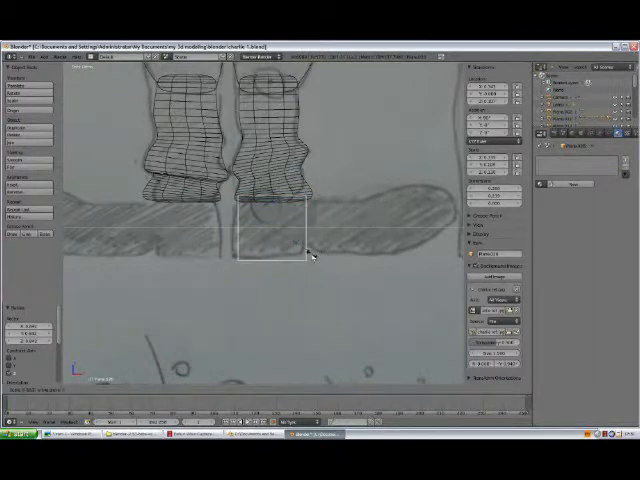
pyautogui.press('Tab')
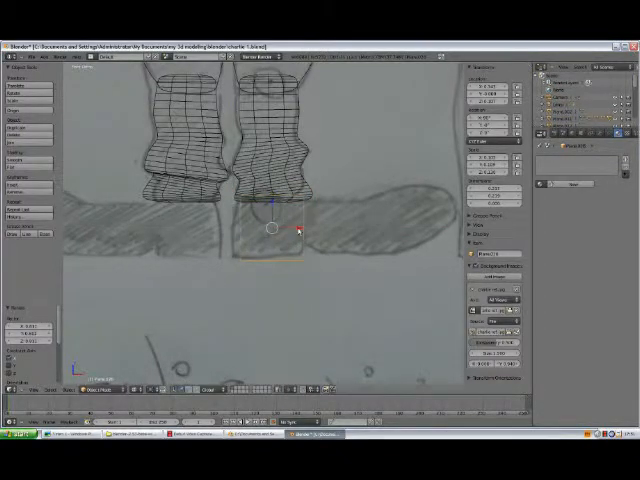
pyautogui.press('Tab')
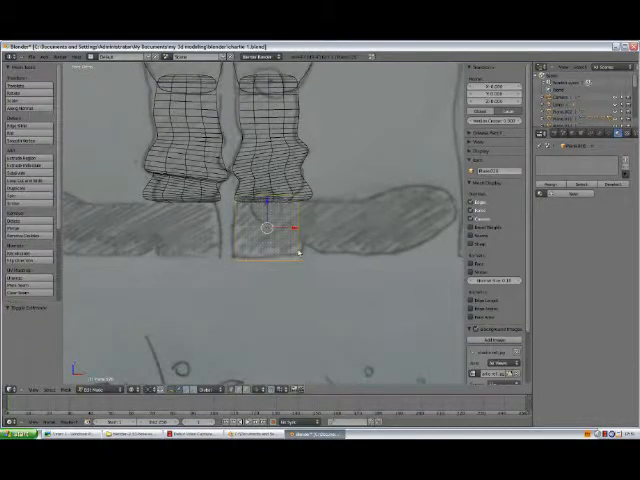
# Step: Add a loop cut across the plane and extend sections along the shoe sketch to its tip
pyautogui.press('Tab')
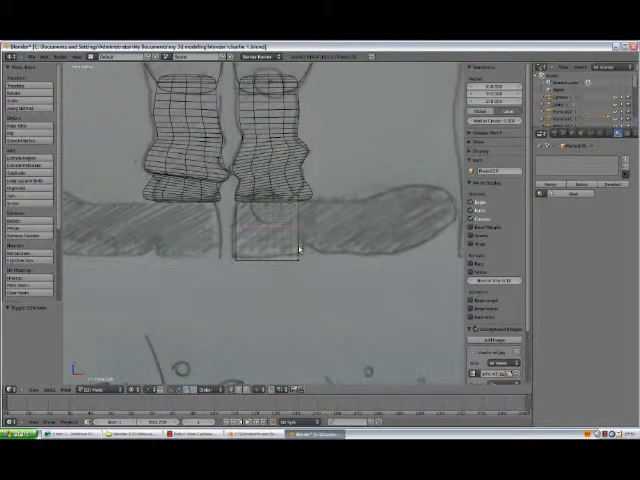
pyautogui.hotkey('ctrl', 'r')
pyautogui.click(298, 258)
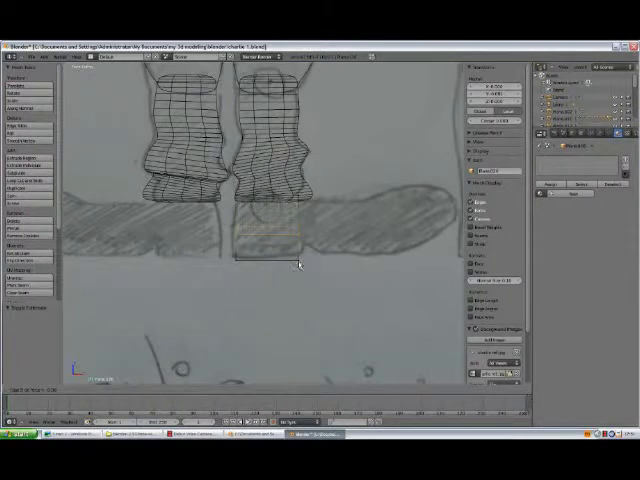
pyautogui.press('Tab')
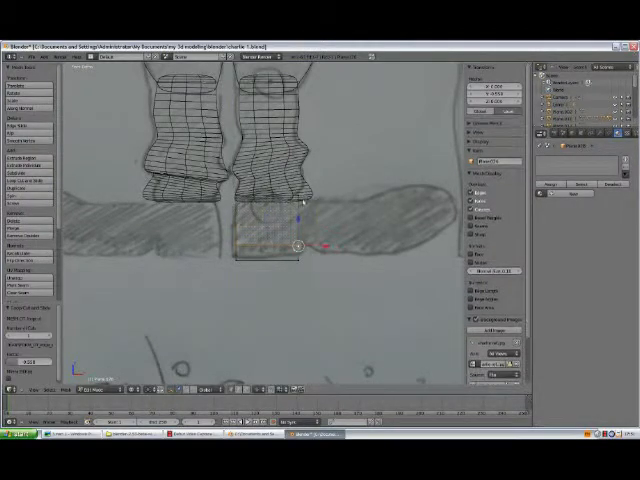
pyautogui.moveTo(299, 245); pyautogui.dragTo(299, 222)
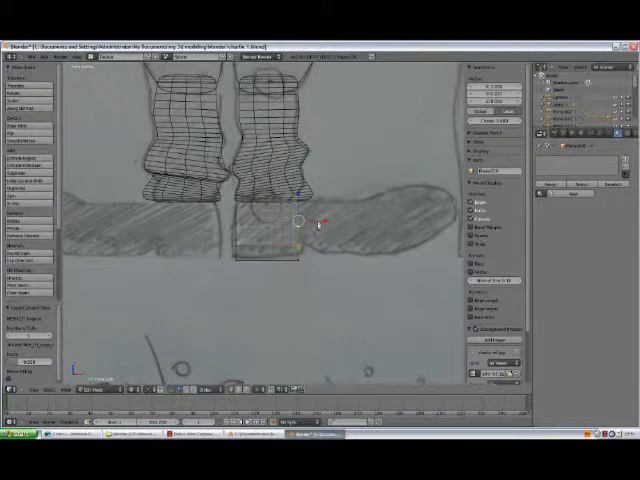
pyautogui.click(343, 232)
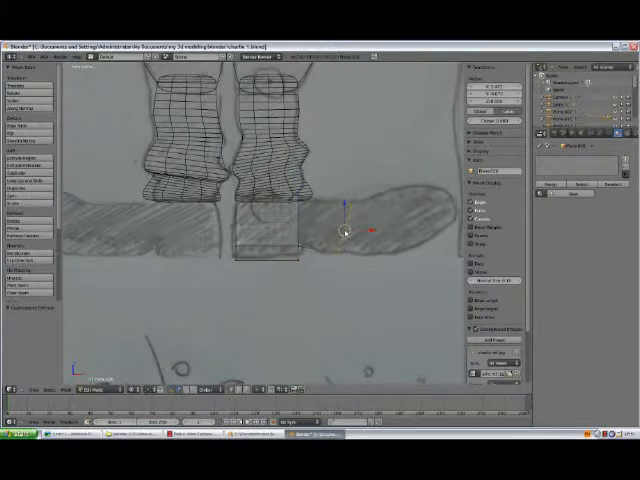
pyautogui.keyDown('ctrl'); pyautogui.click(395, 222); pyautogui.keyUp('ctrl')
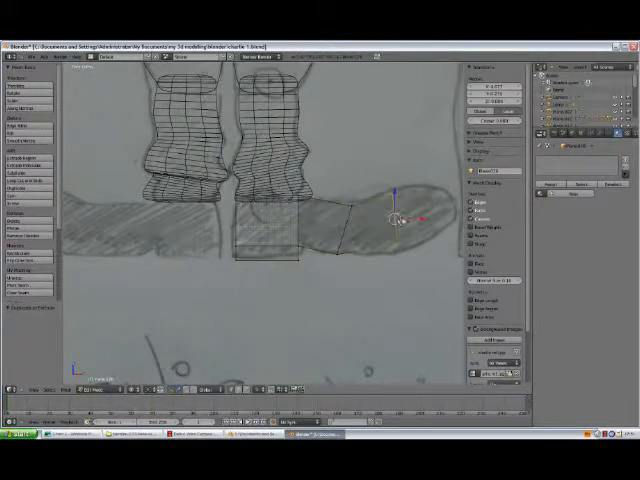
pyautogui.keyDown('ctrl'); pyautogui.click(450, 195); pyautogui.keyUp('ctrl')
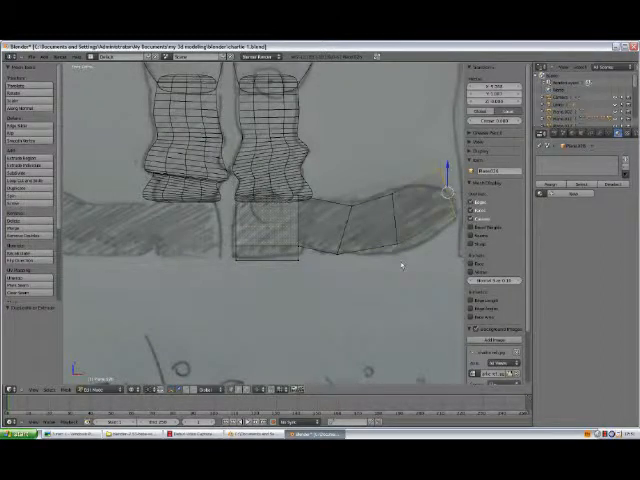
pyautogui.scroll(-2, 405, 260)
pyautogui.scroll(-2, 420, 260)
pyautogui.scroll(3, 450, 238)
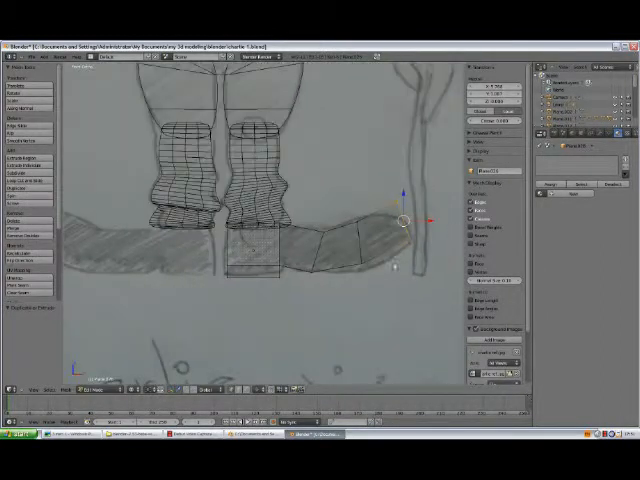
# Step: Move the shoe's bottom vertices onto the sketched lower outline
pyautogui.click(315, 265)
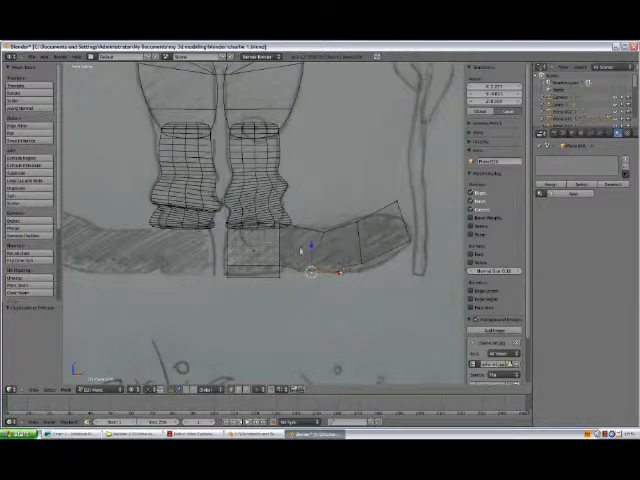
pyautogui.press('g')
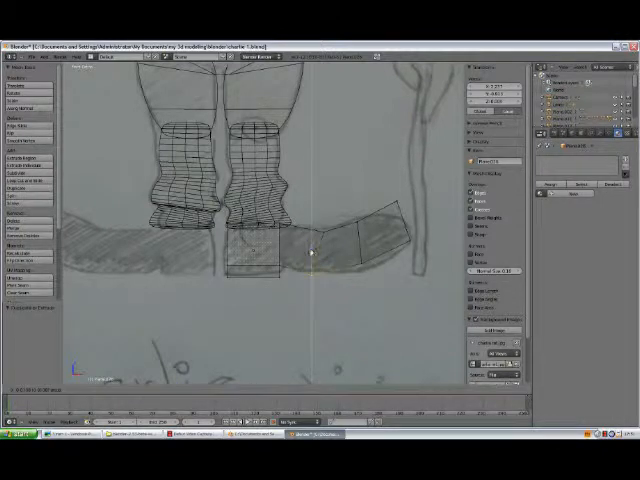
pyautogui.click(311, 255)
pyautogui.press('g')
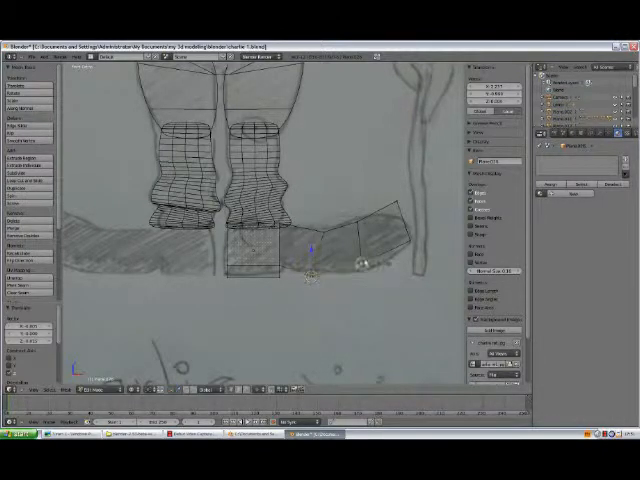
pyautogui.click(363, 245)
pyautogui.press('g')
pyautogui.press('z')
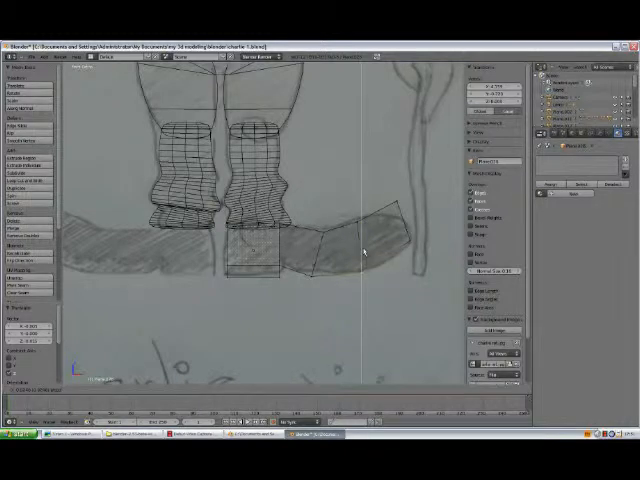
pyautogui.click(363, 258)
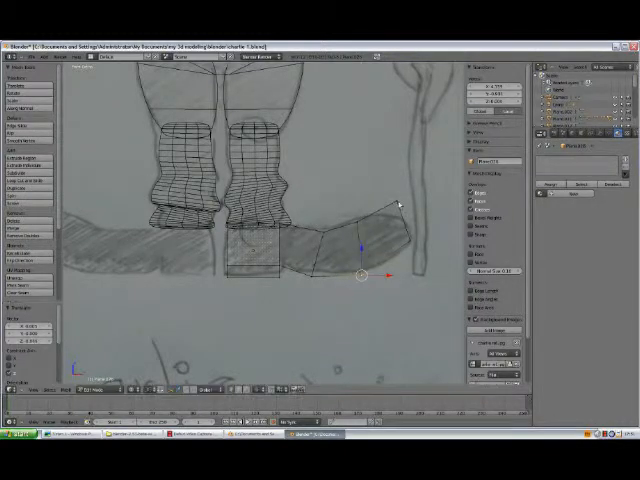
# Step: Set the toe corner vertex onto the sketch outline and finish editing the shoe
pyautogui.rightClick(397, 212)
pyautogui.press('g')
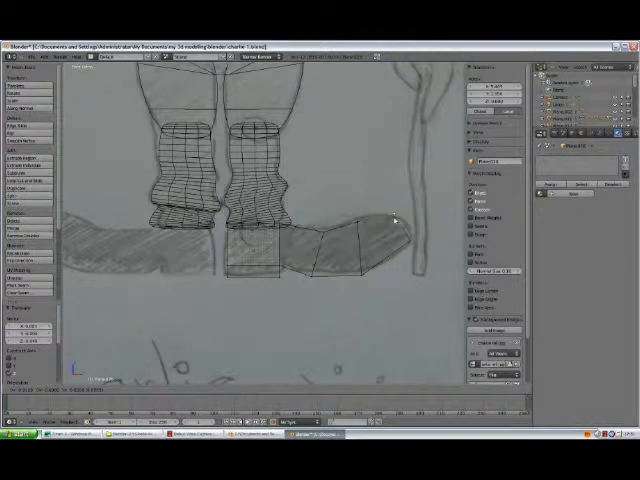
pyautogui.click(394, 225)
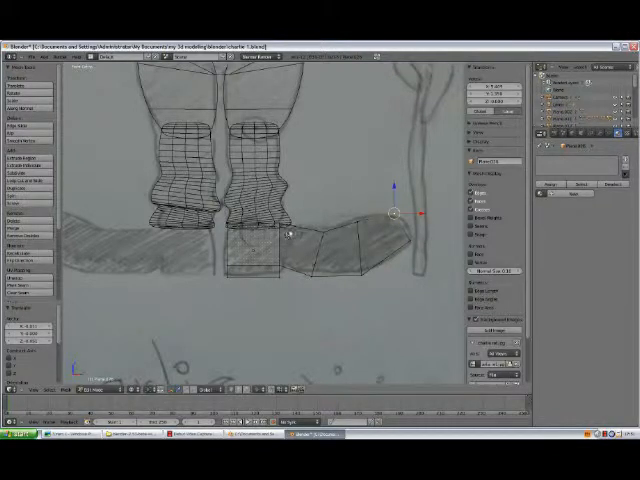
pyautogui.press('Tab')
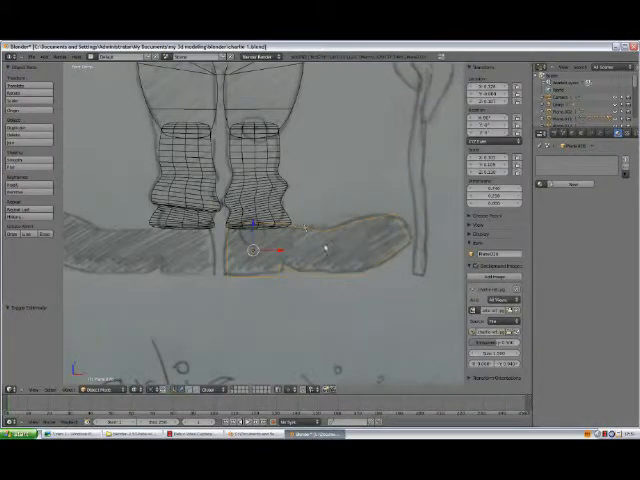
# Step: Switch to solid shading and add a Subdivision Surface modifier to the shoe mesh
pyautogui.press('z')
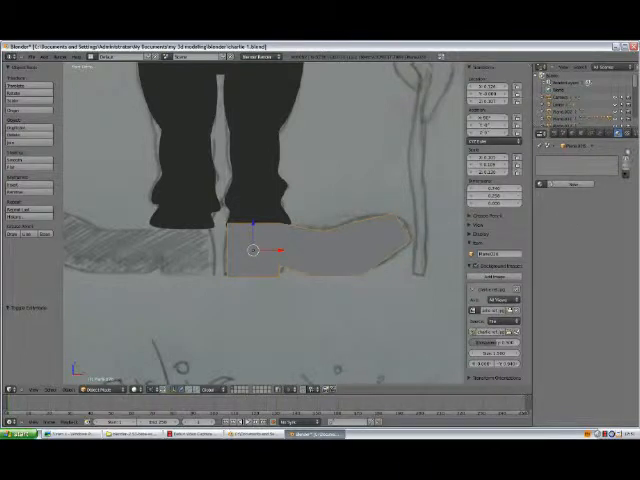
pyautogui.click(600, 133)
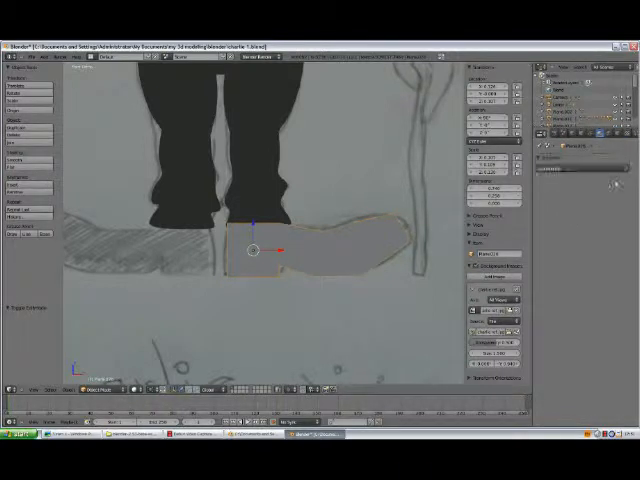
pyautogui.click(560, 168)
pyautogui.click(500, 277)
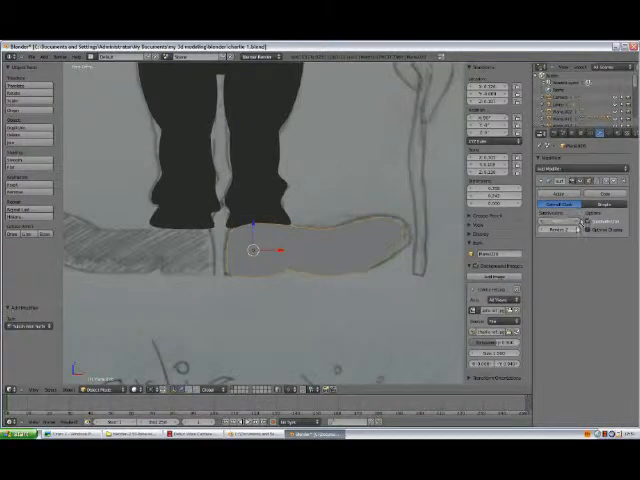
pyautogui.scroll(1, 255, 250)
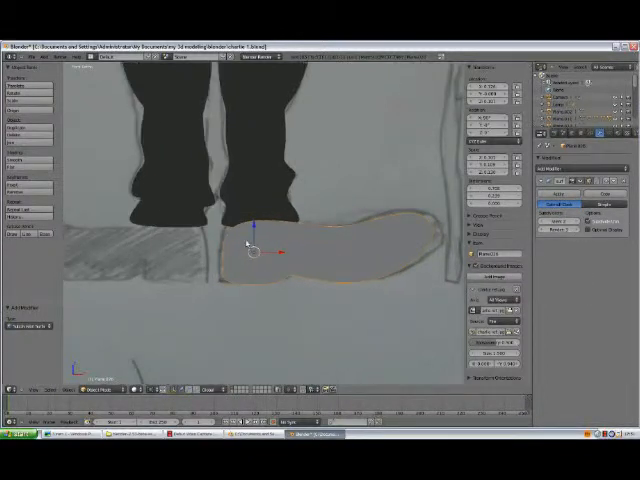
pyautogui.press('Tab')
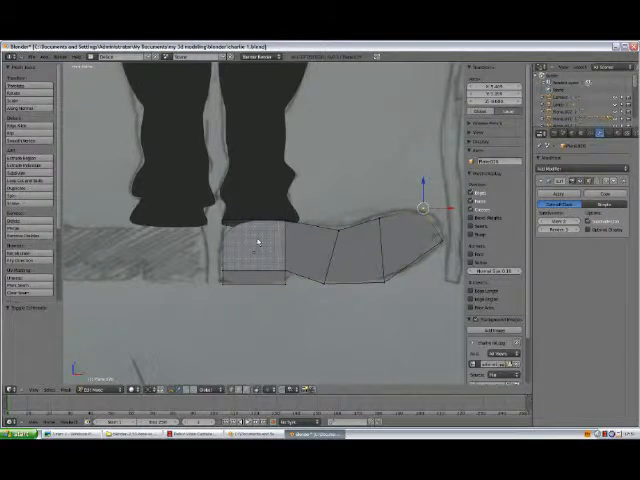
# Step: Pull the shoe's heel vertex outward
pyautogui.press('a')
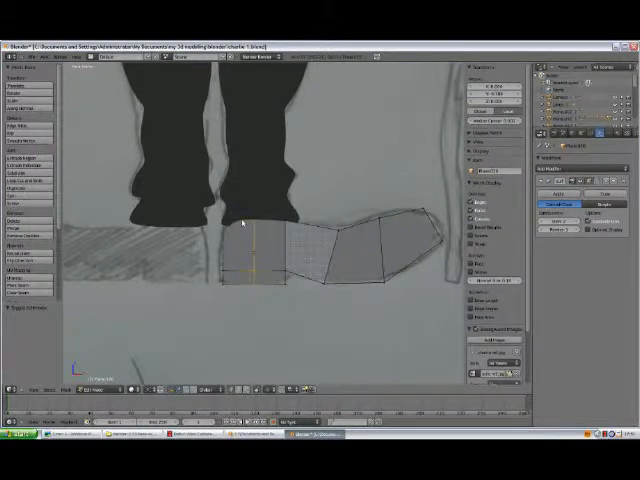
pyautogui.rightClick(229, 255)
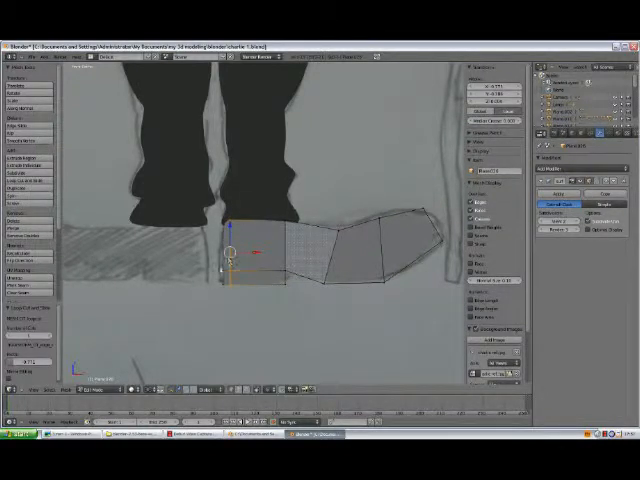
pyautogui.press('Tab')
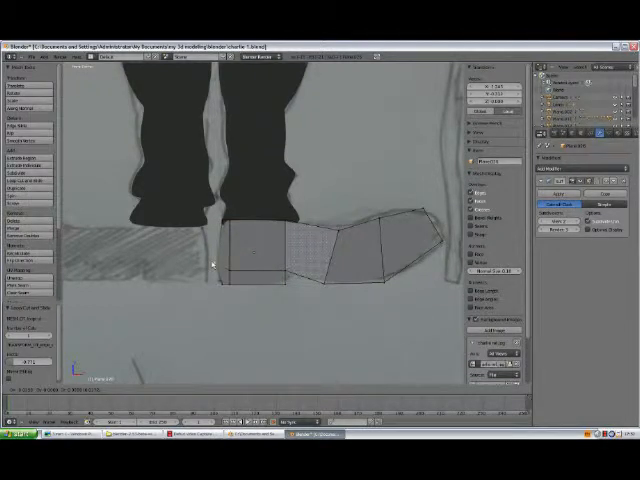
pyautogui.press('Tab')
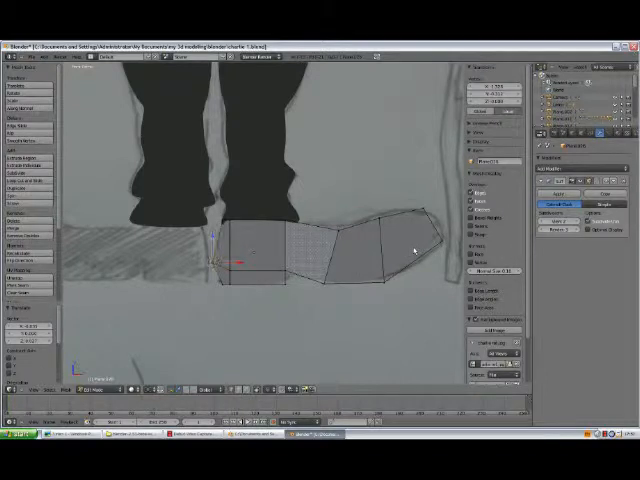
pyautogui.press('a')
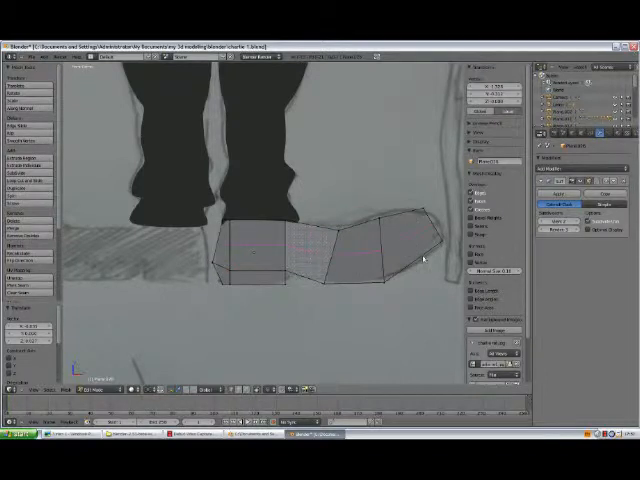
# Step: Add an edge loop across the shoe near the ankle and set its bottom vertex onto the sole outline
pyautogui.hotkey('ctrl', 'r')
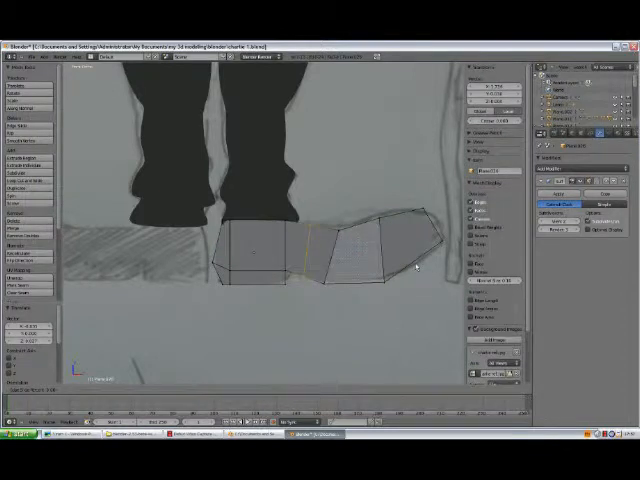
pyautogui.click(418, 268)
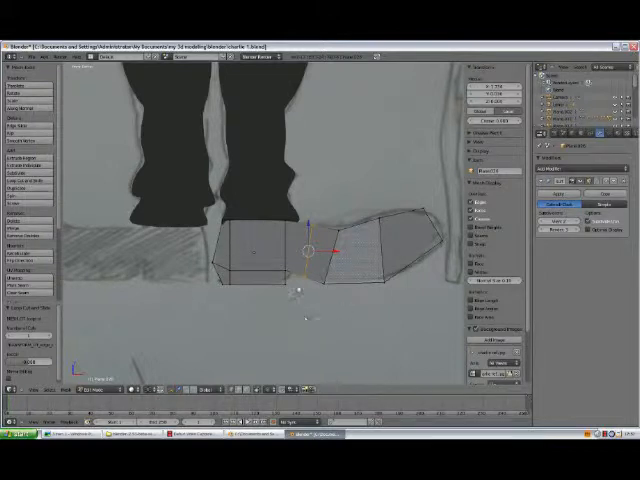
pyautogui.rightClick(305, 280)
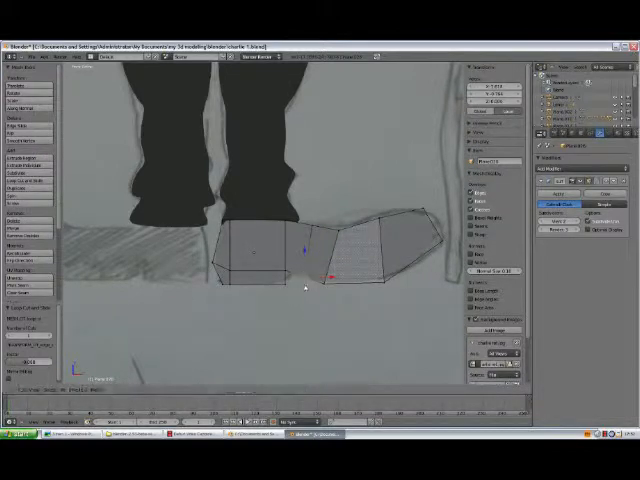
pyautogui.press('g')
pyautogui.click(305, 287)
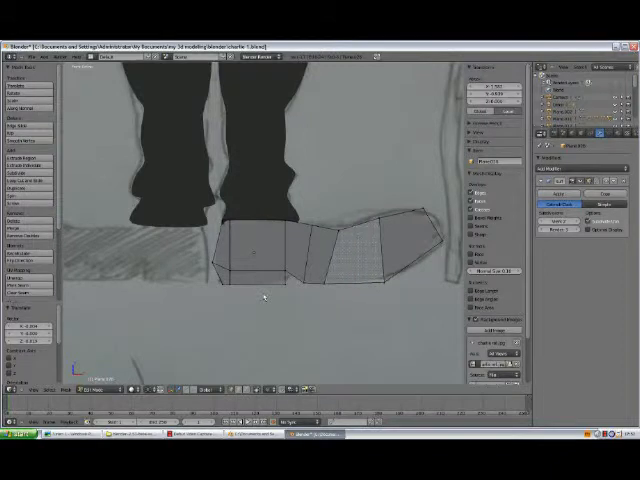
pyautogui.press('z')
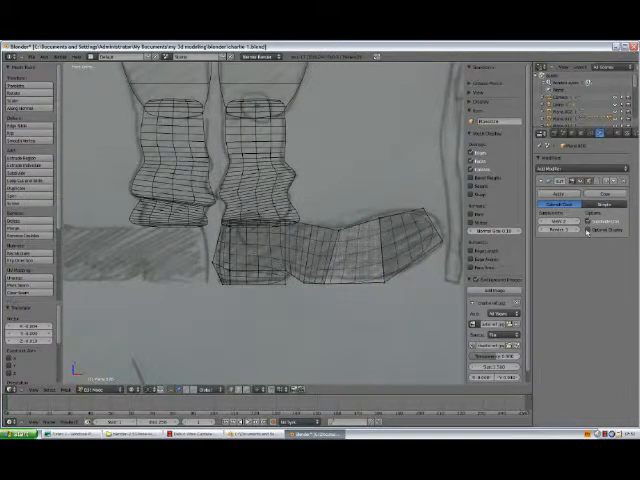
# Step: Toggle the shoe's coarse editing cage, pick a vertical edge loop, then clear the selection
pyautogui.press('Tab')
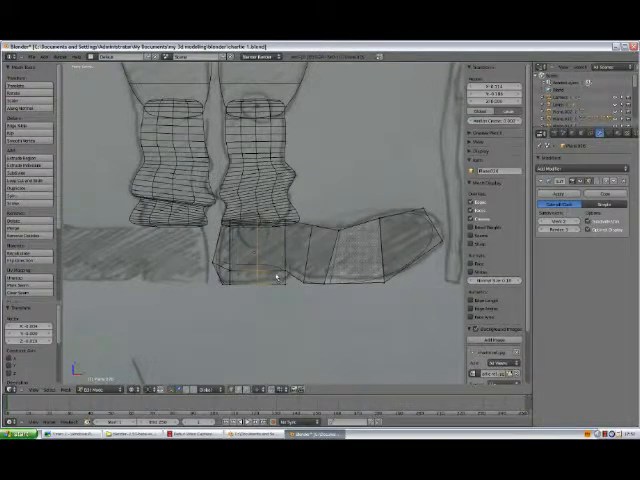
pyautogui.keyDown('alt'); pyautogui.click(278, 250); pyautogui.keyUp('alt')
pyautogui.press('Tab')
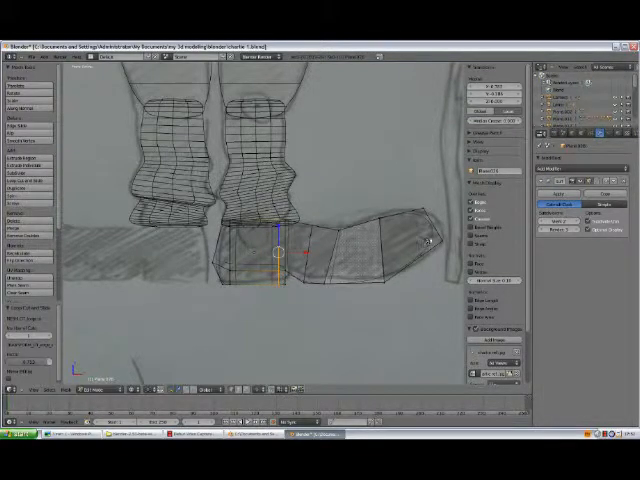
pyautogui.press('a')
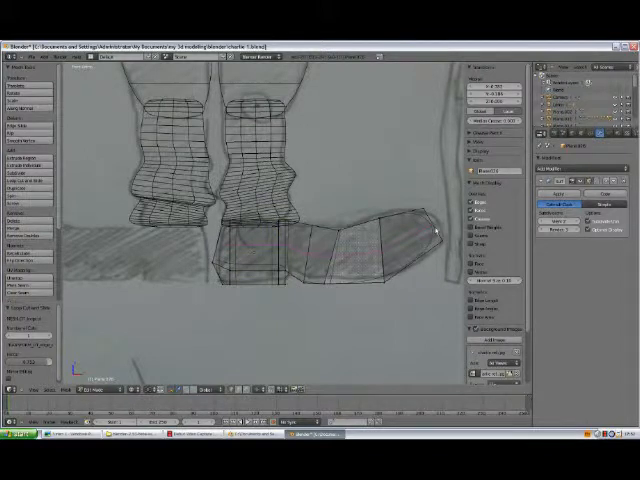
# Step: Select and adjust the edge loop along the shoe's top, then leave Edit Mode
pyautogui.keyDown('alt'); pyautogui.click(437, 232); pyautogui.keyUp('alt')
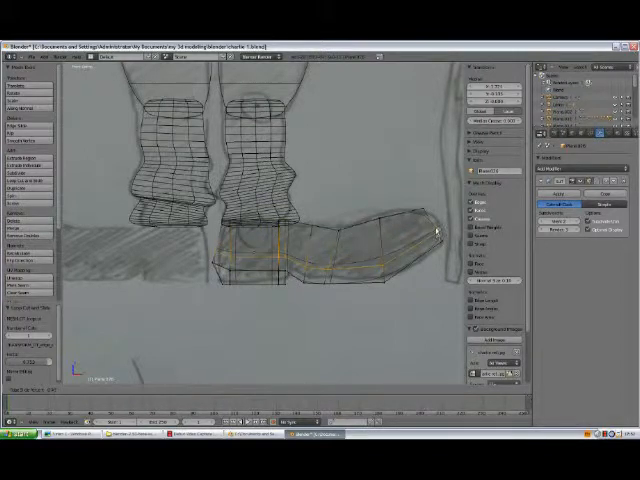
pyautogui.keyDown('alt'); pyautogui.click(437, 228); pyautogui.keyUp('alt')
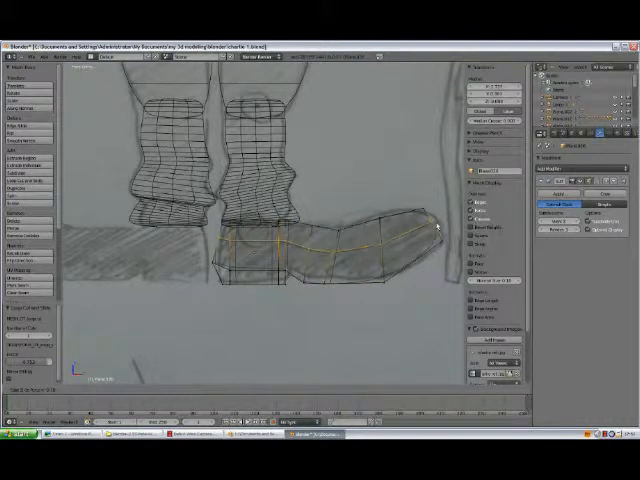
pyautogui.keyDown('alt'); pyautogui.click(437, 228); pyautogui.keyUp('alt')
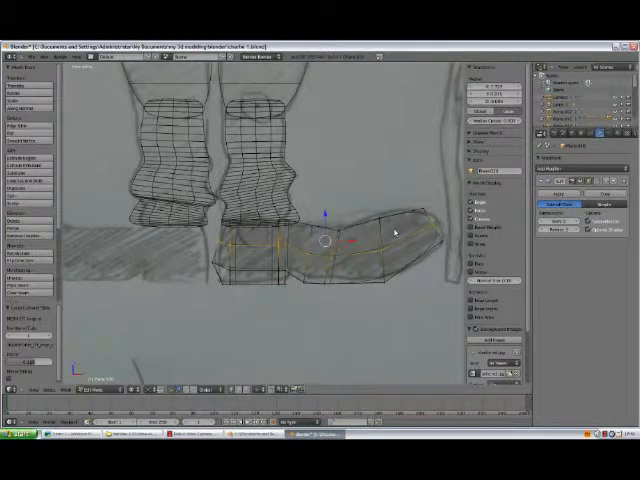
pyautogui.press('Tab')
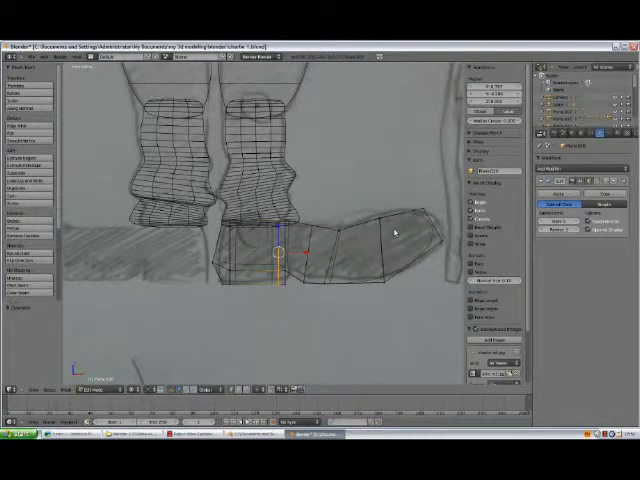